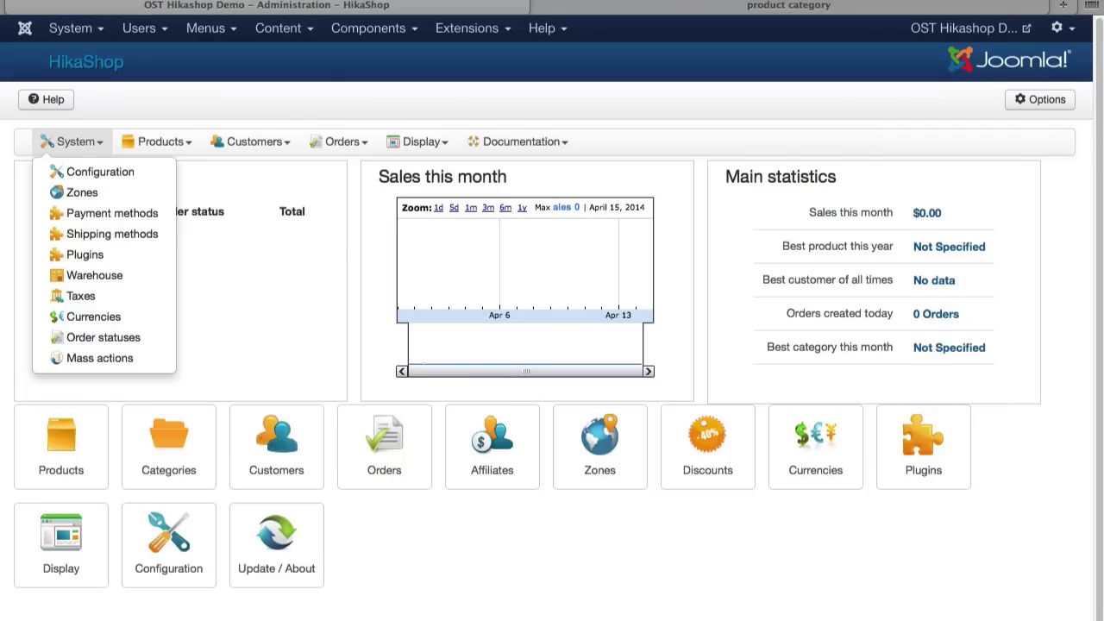
Step: Open a new browser tab on the Top Sites page beside the HikaShop admin
{"action": "key", "text": "super+t"}
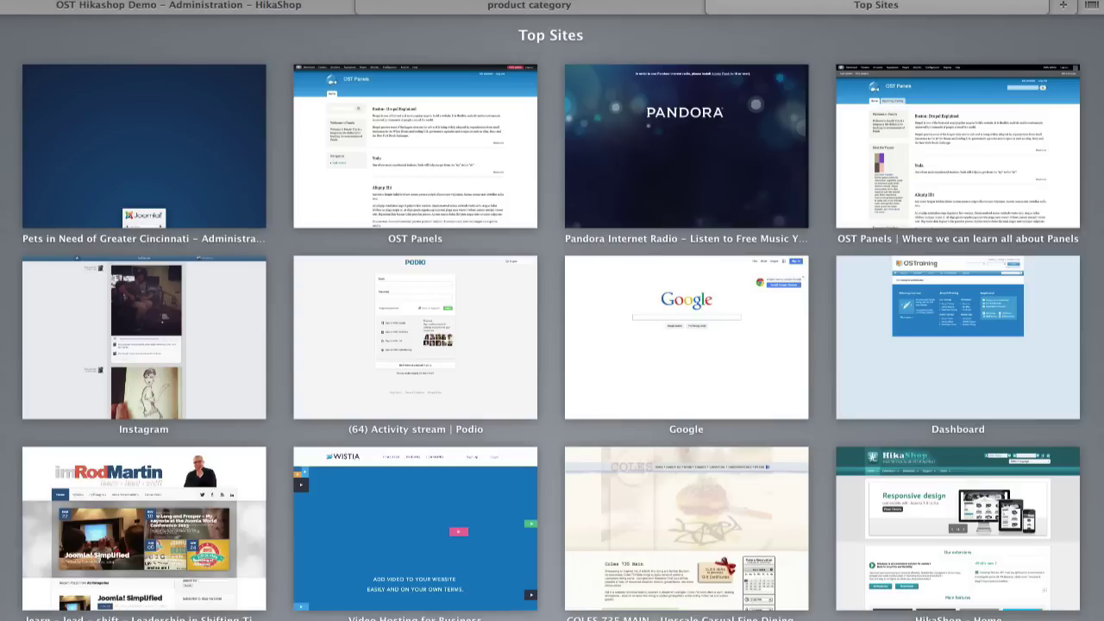
Step: Browse the Payment Plugins list on the HikaShop documentation site, then return to the admin tab
{"action": "left_click", "coordinate": [957, 528]}
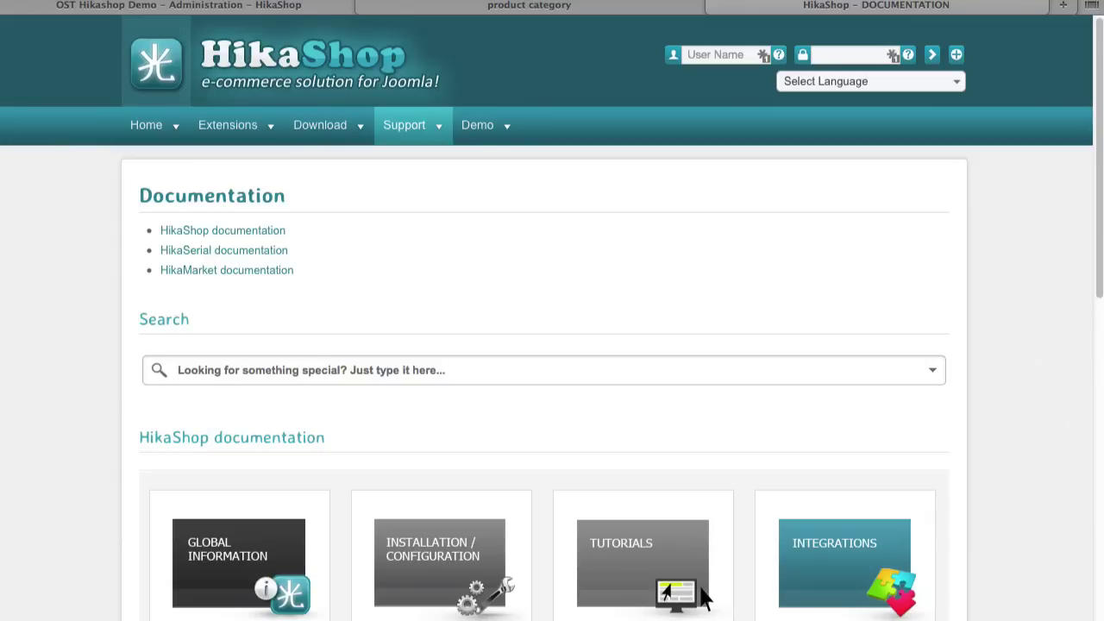
{"action": "scroll", "coordinate": [78, 263], "scroll_direction": "down", "scroll_amount": 5}
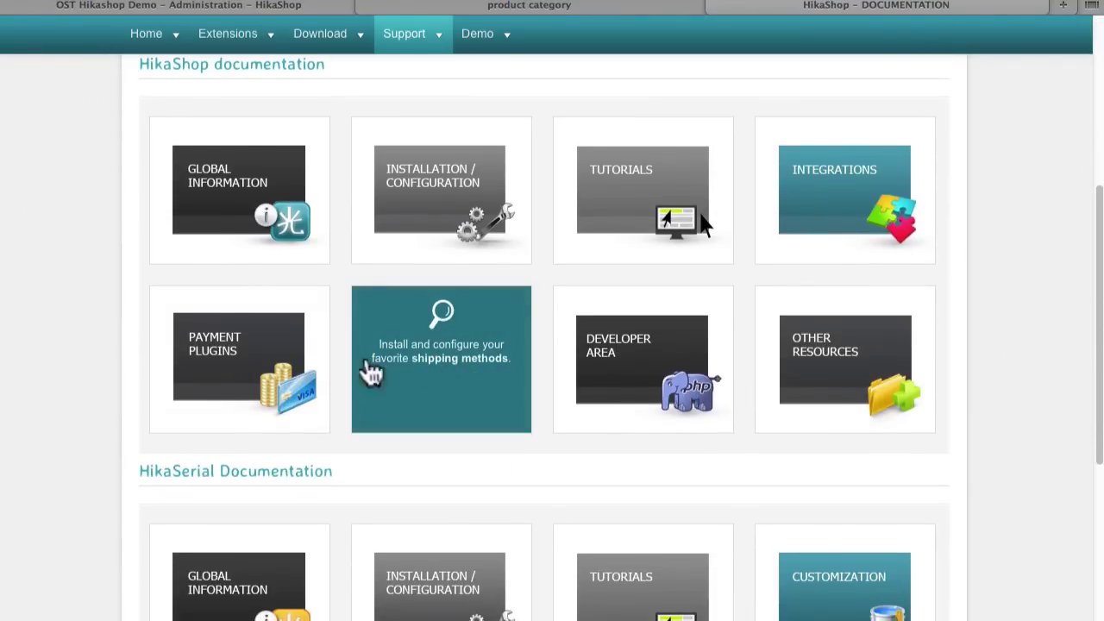
{"action": "left_click", "coordinate": [237, 355]}
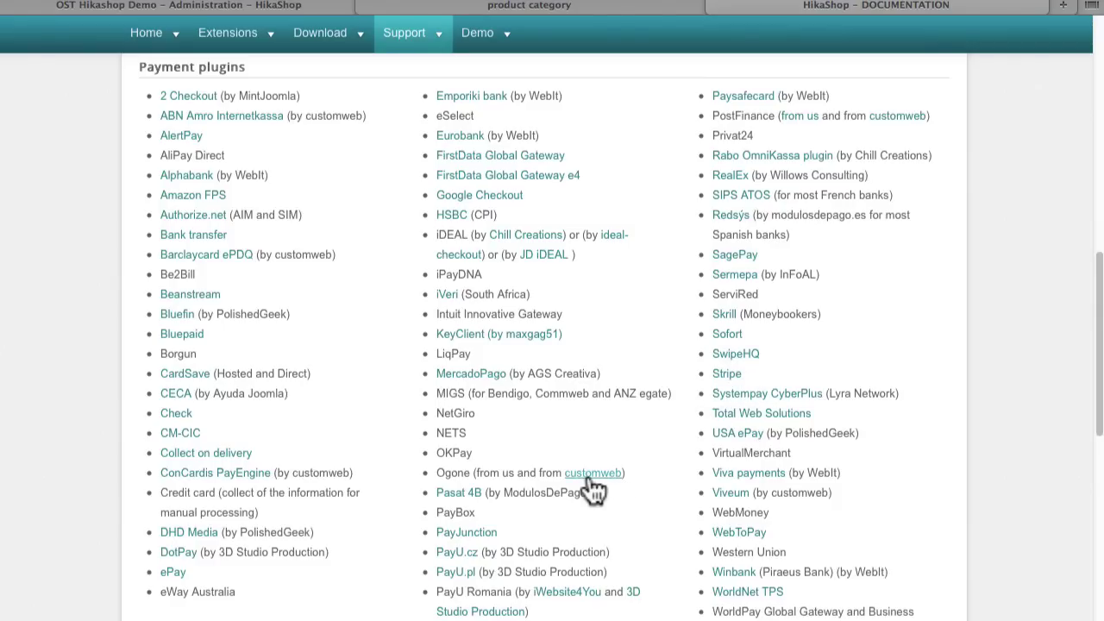
{"action": "scroll", "coordinate": [592, 483], "scroll_direction": "down", "scroll_amount": 3}
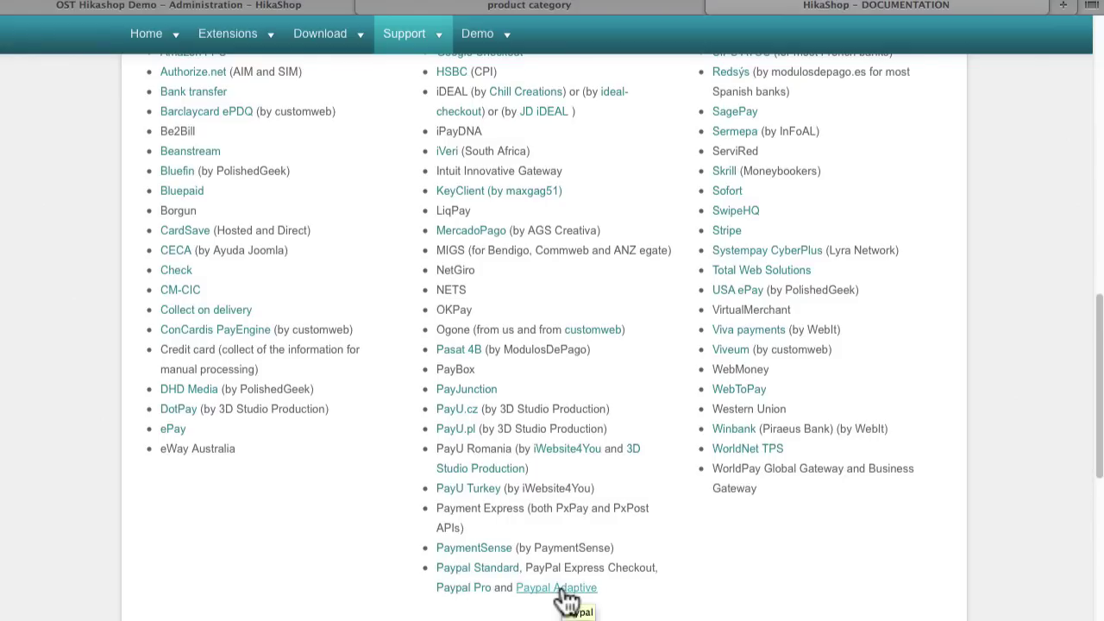
{"action": "scroll", "coordinate": [365, 596], "scroll_direction": "up", "scroll_amount": 3}
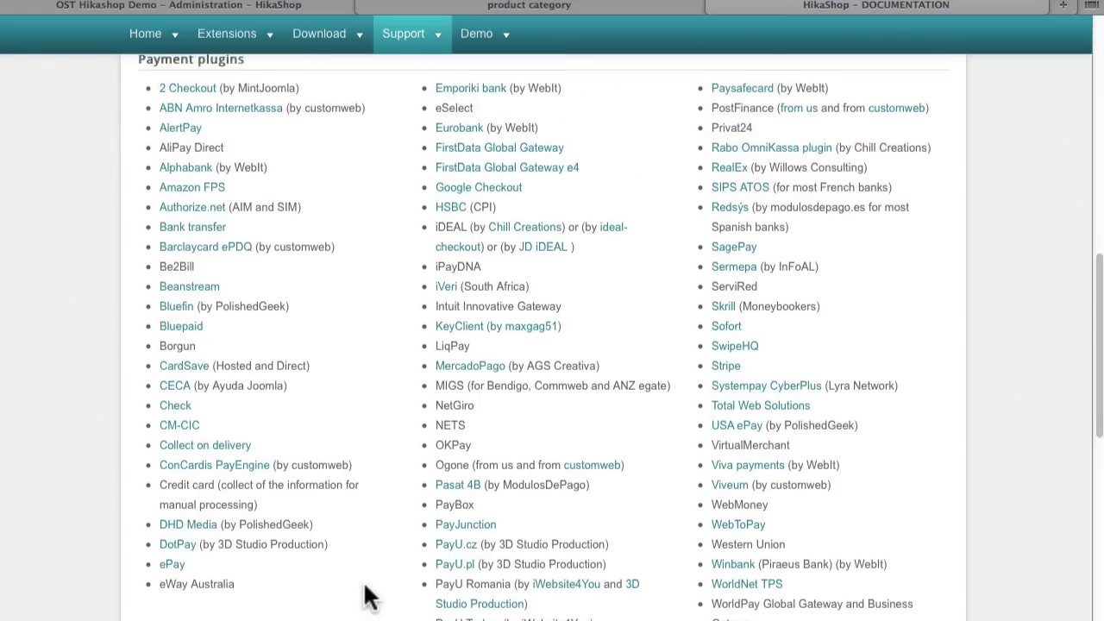
{"action": "scroll", "coordinate": [365, 596], "scroll_direction": "down", "scroll_amount": 1}
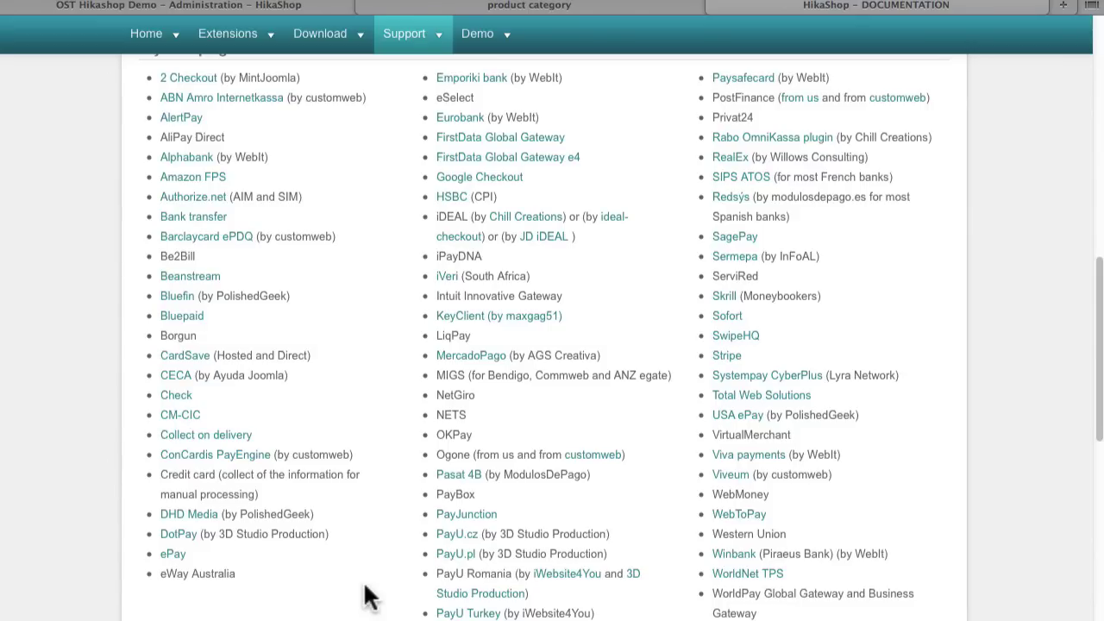
{"action": "left_click", "coordinate": [121, 9]}
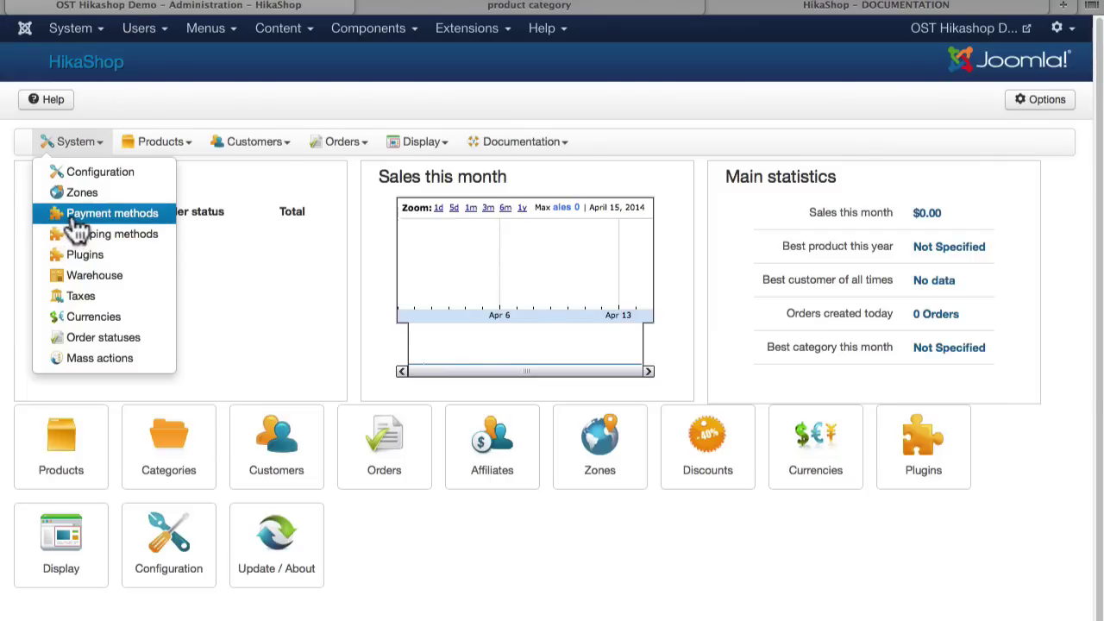
Step: Start a new payment method and scroll the plugin list down to the PayPal entries
{"action": "left_click", "coordinate": [78, 218]}
{"action": "left_click", "coordinate": [299, 103]}
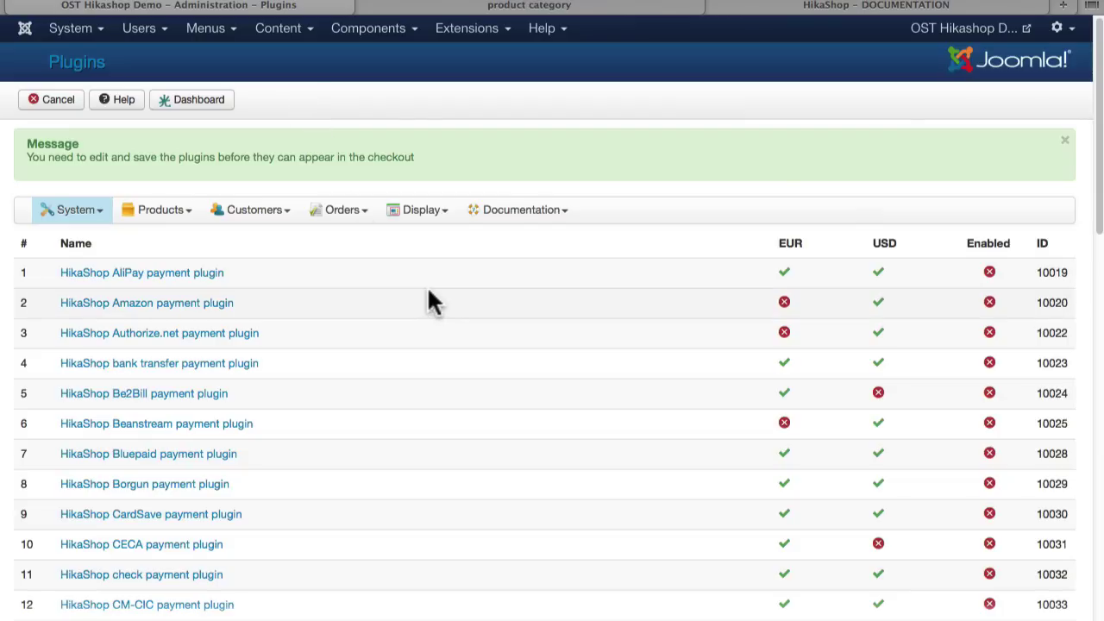
{"action": "scroll", "coordinate": [428, 301], "scroll_direction": "down", "scroll_amount": 3}
{"action": "scroll", "coordinate": [430, 293], "scroll_direction": "down", "scroll_amount": 12}
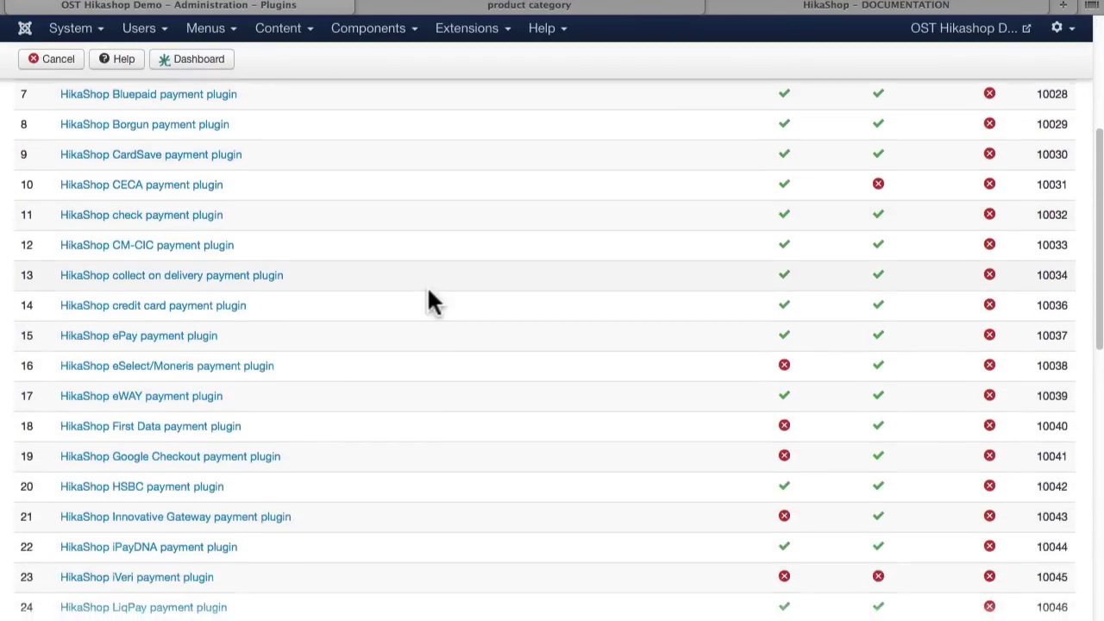
{"action": "scroll", "coordinate": [430, 292], "scroll_direction": "down", "scroll_amount": 15}
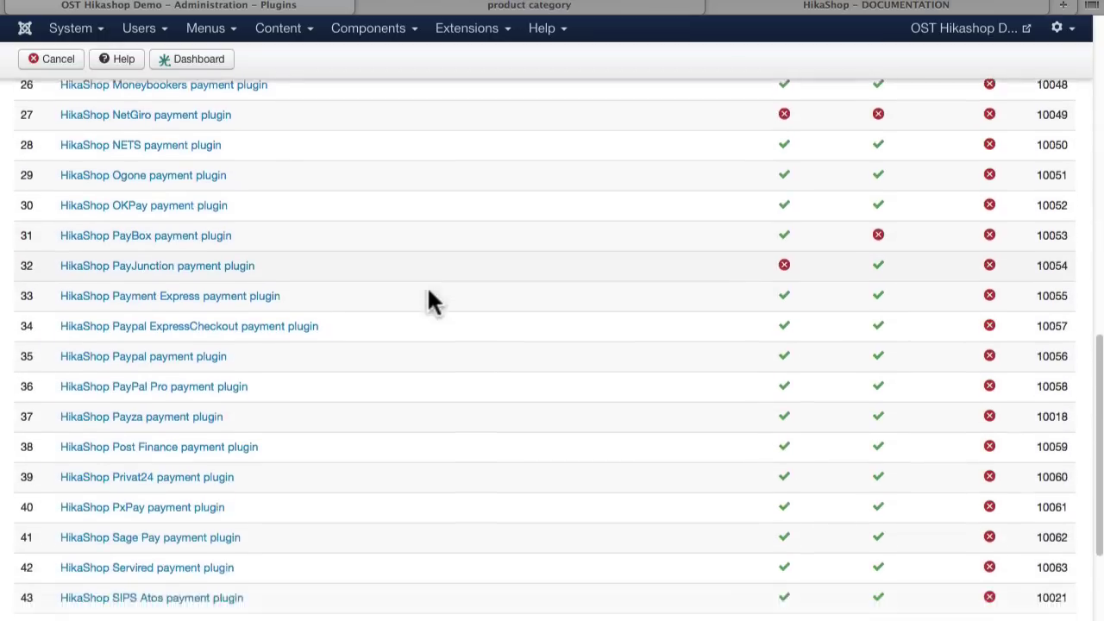
{"action": "scroll", "coordinate": [430, 293], "scroll_direction": "up", "scroll_amount": 20}
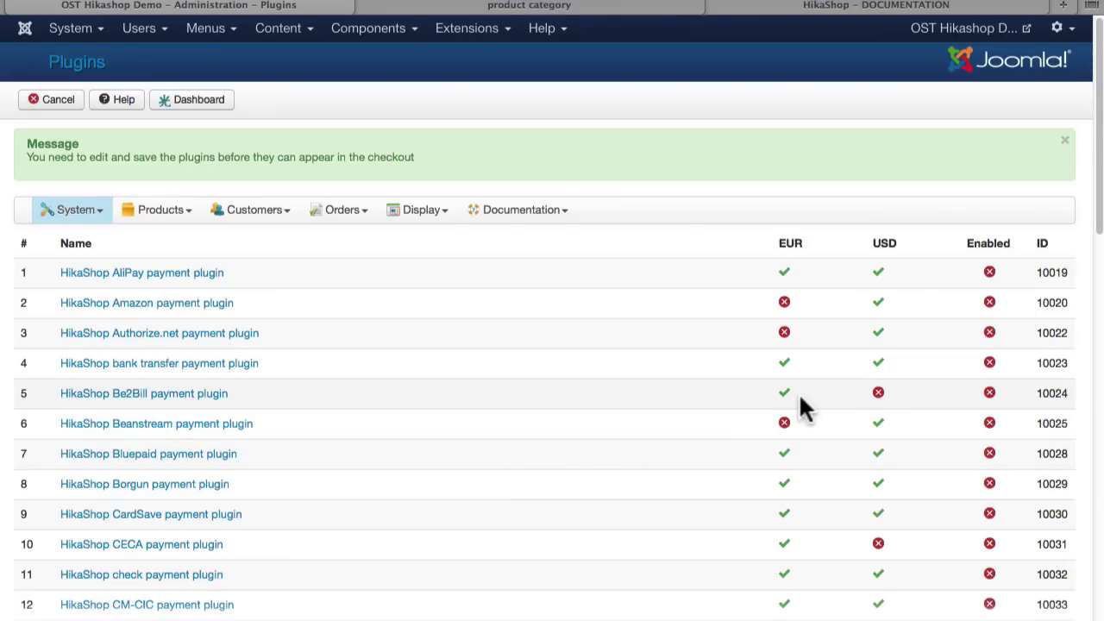
{"action": "scroll", "coordinate": [565, 398], "scroll_direction": "down", "scroll_amount": 5}
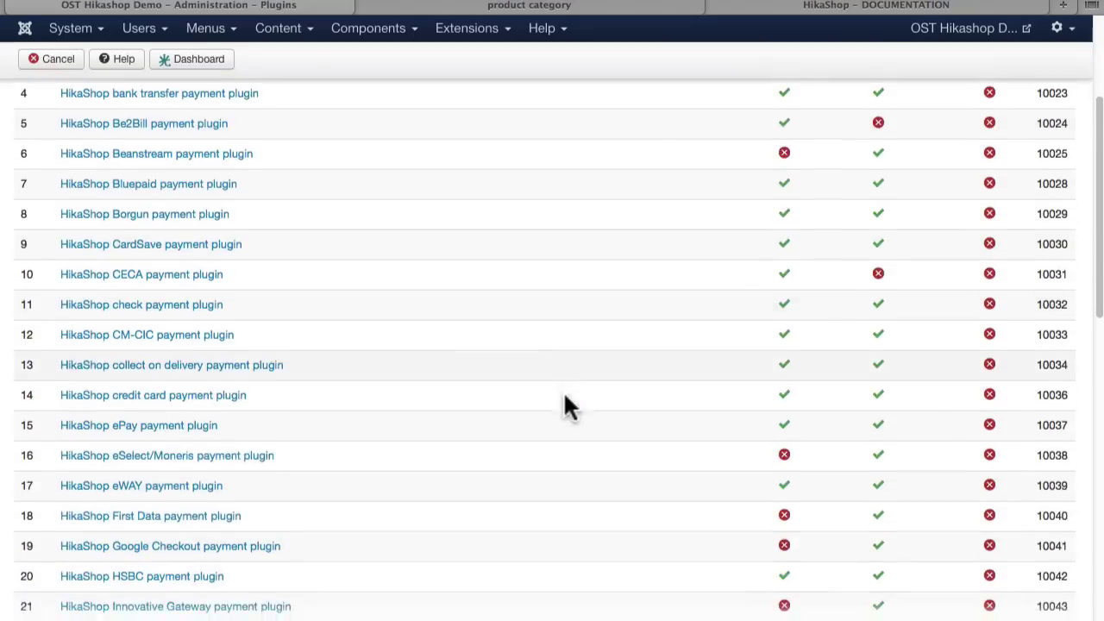
{"action": "scroll", "coordinate": [565, 398], "scroll_direction": "down", "scroll_amount": 10}
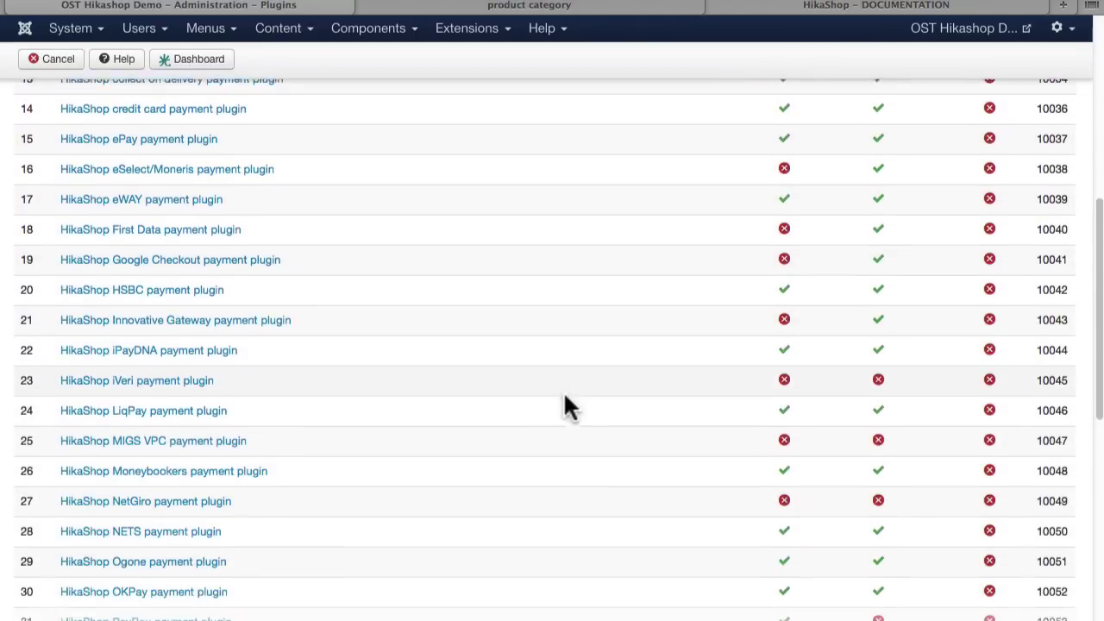
{"action": "scroll", "coordinate": [565, 396], "scroll_direction": "down", "scroll_amount": 3}
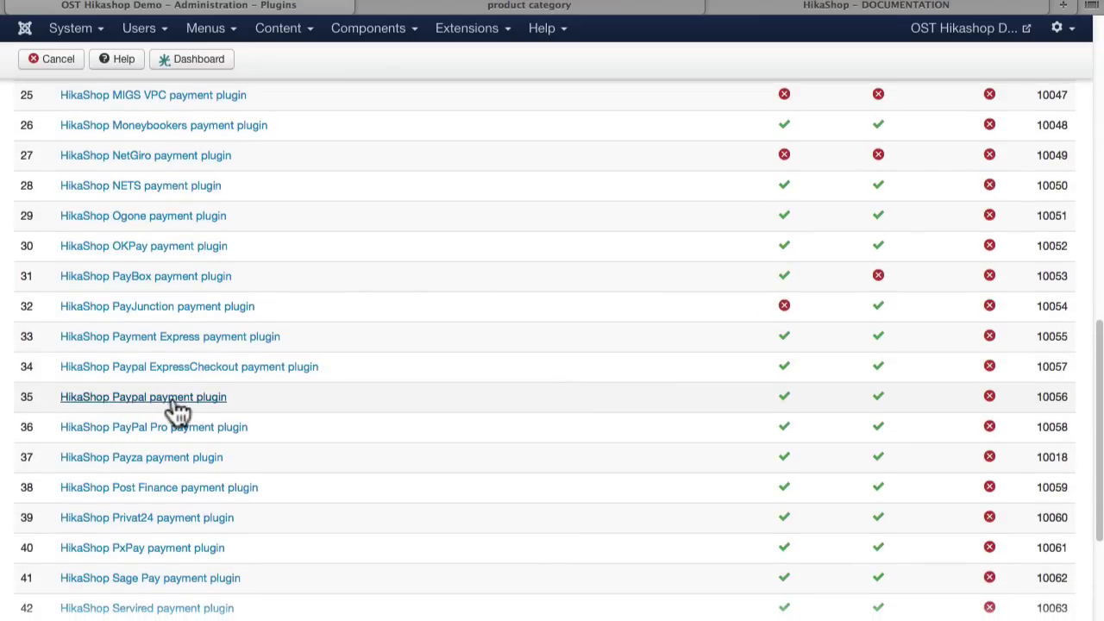
Step: Open the HikaShop Paypal payment plugin and change its price currency from EUR to $ USD
{"action": "left_click", "coordinate": [176, 399]}
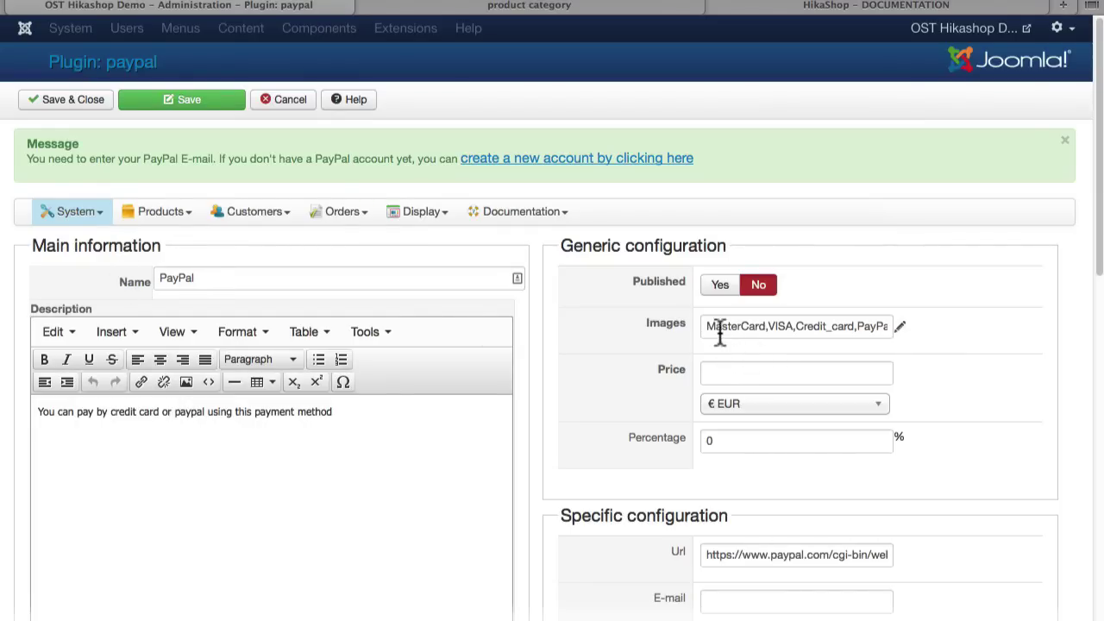
{"action": "left_click", "coordinate": [900, 328]}
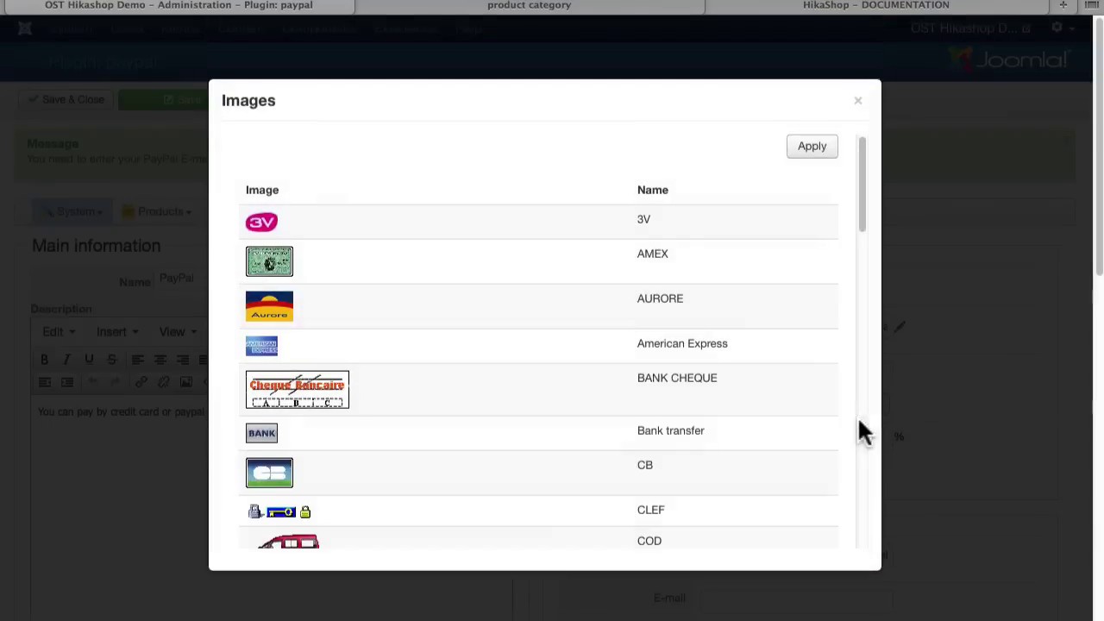
{"action": "left_click", "coordinate": [858, 101]}
{"action": "left_click", "coordinate": [778, 413]}
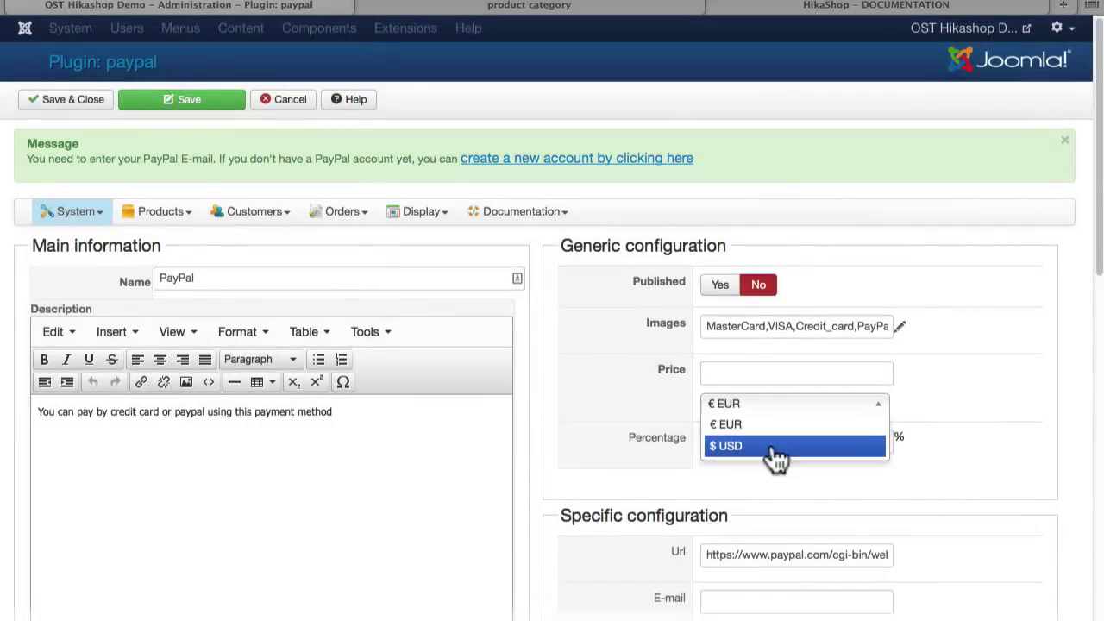
{"action": "left_click", "coordinate": [777, 447]}
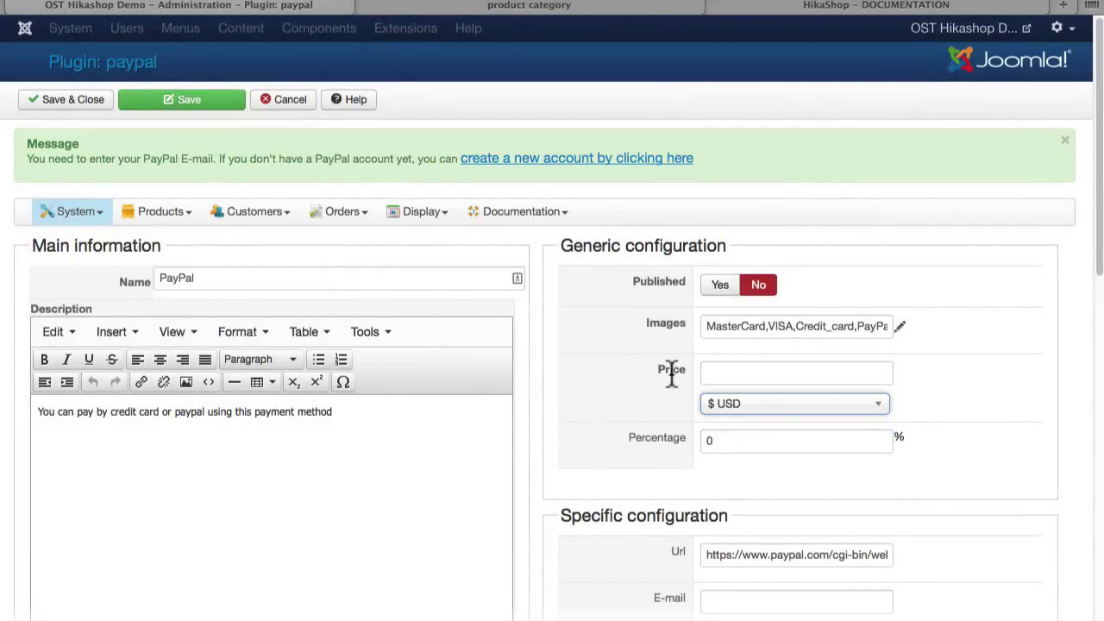
{"action": "scroll", "coordinate": [604, 518], "scroll_direction": "down", "scroll_amount": 5}
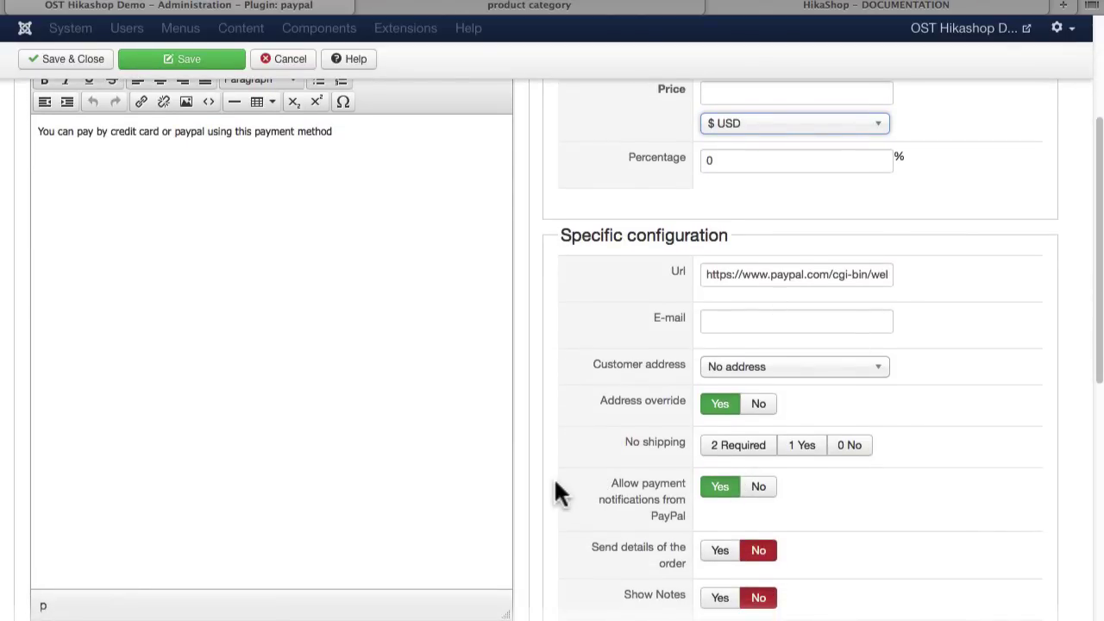
{"action": "scroll", "coordinate": [579, 493], "scroll_direction": "down", "scroll_amount": 3}
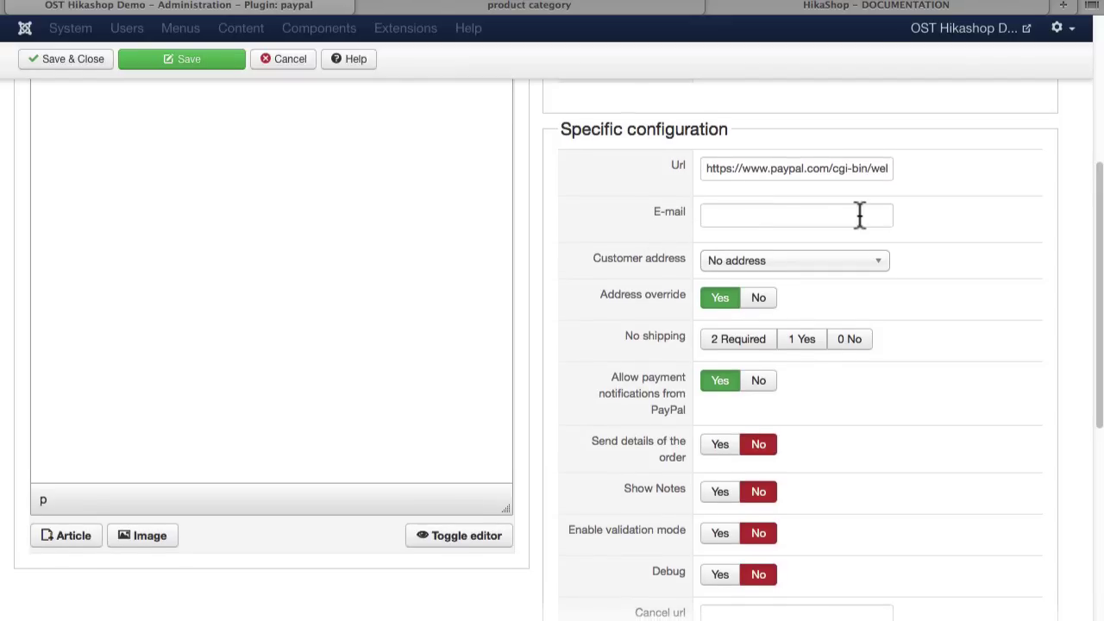
{"action": "left_click", "coordinate": [852, 263]}
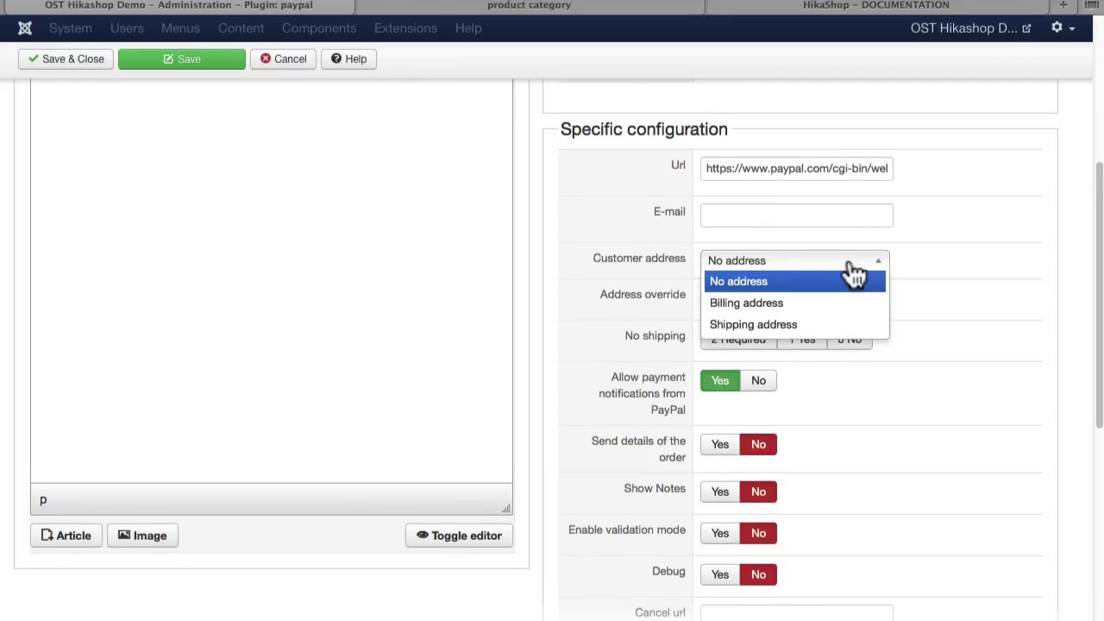
{"action": "left_click", "coordinate": [824, 304]}
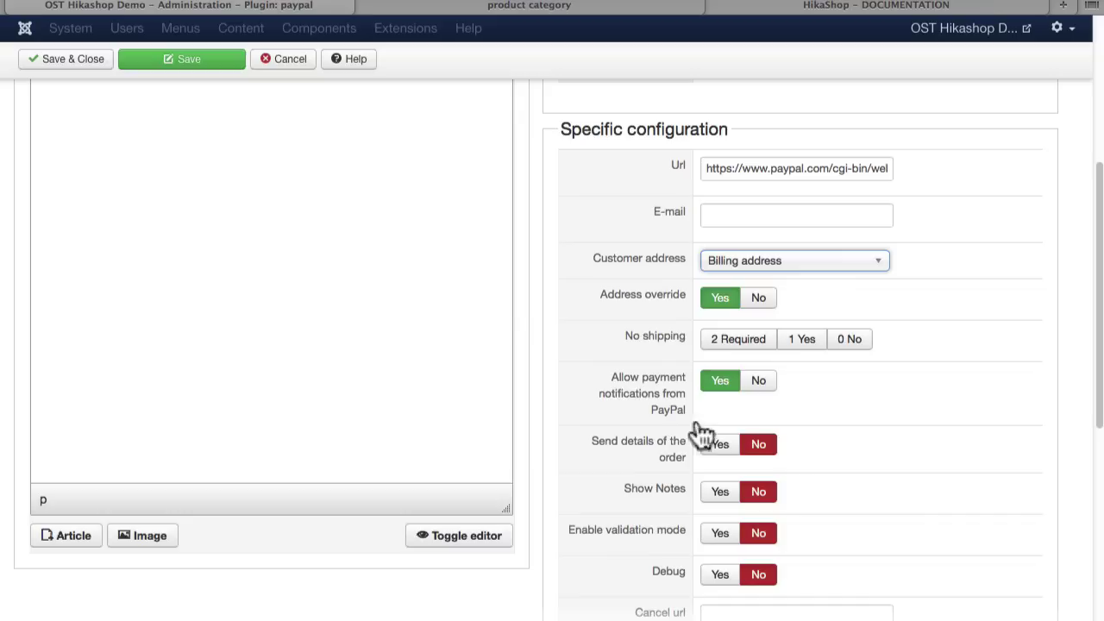
{"action": "left_click", "coordinate": [601, 449]}
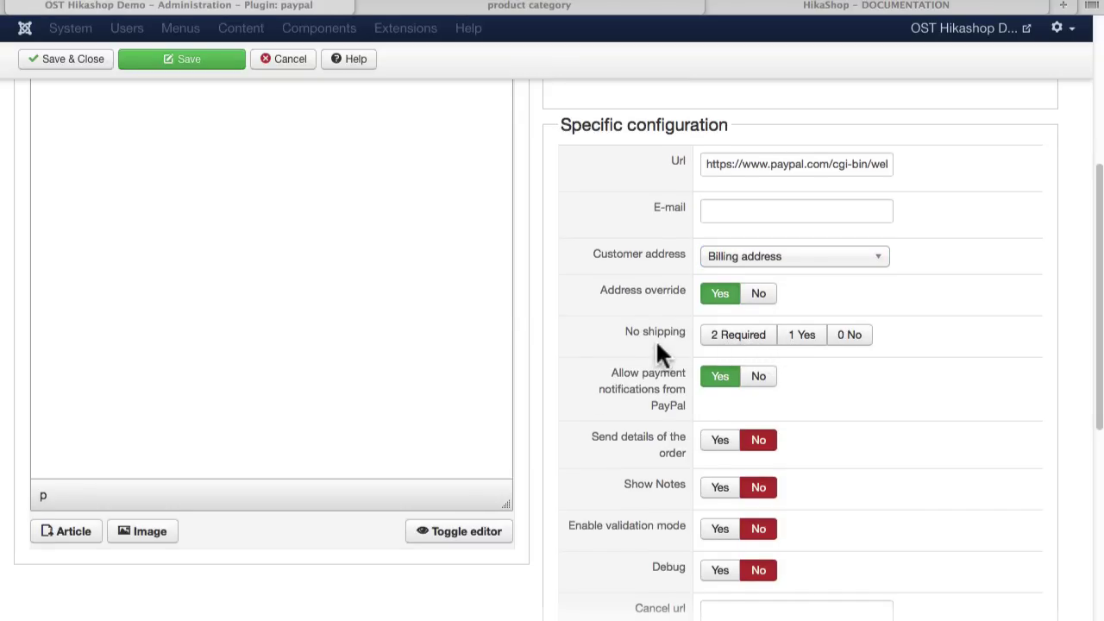
{"action": "scroll", "coordinate": [651, 345], "scroll_direction": "down", "scroll_amount": 2}
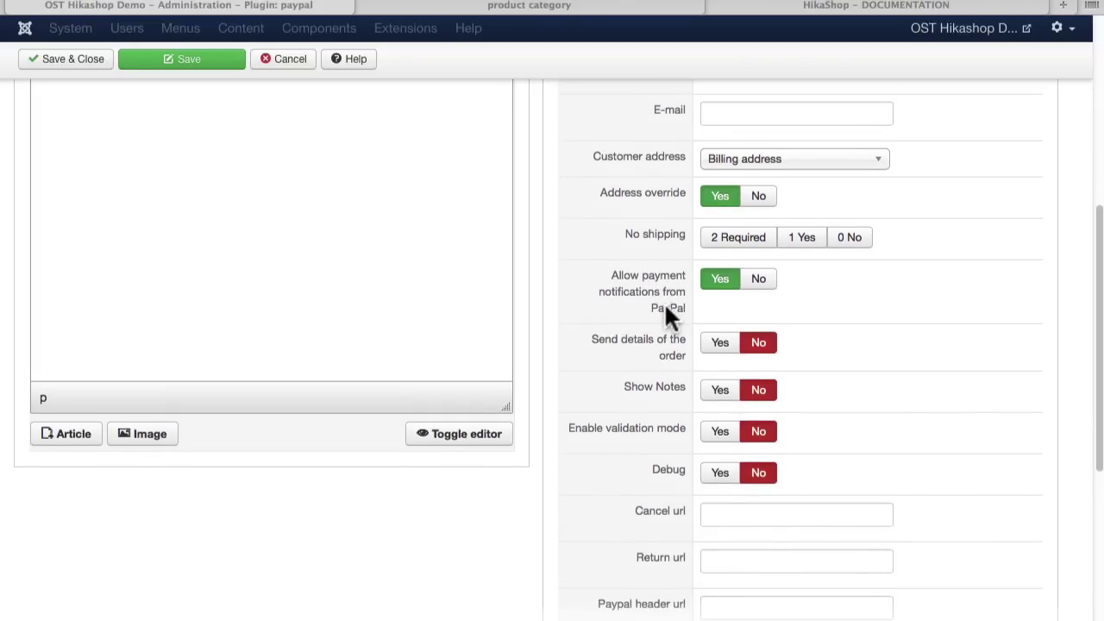
{"action": "scroll", "coordinate": [621, 432], "scroll_direction": "down", "scroll_amount": 1}
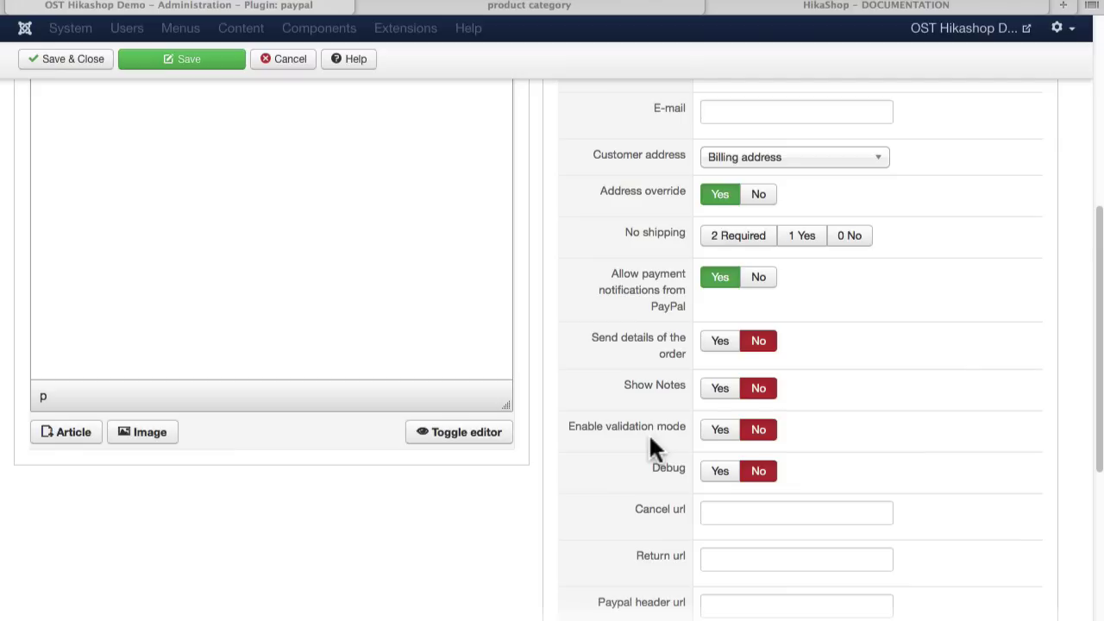
{"action": "scroll", "coordinate": [614, 472], "scroll_direction": "down", "scroll_amount": 3}
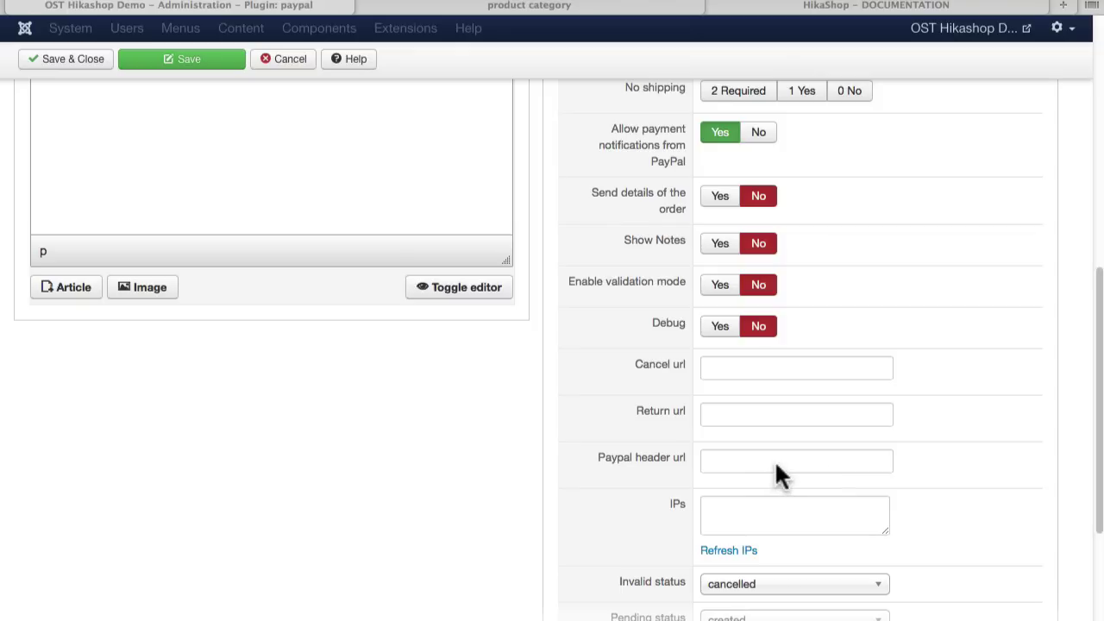
{"action": "scroll", "coordinate": [776, 473], "scroll_direction": "down", "scroll_amount": 3}
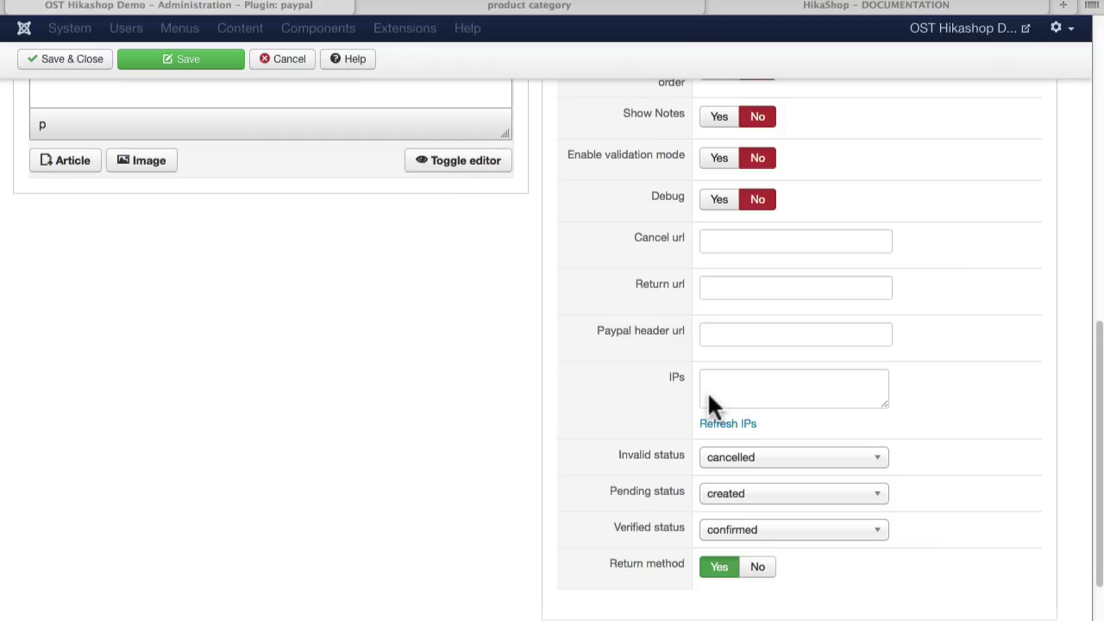
{"action": "scroll", "coordinate": [673, 431], "scroll_direction": "up", "scroll_amount": 1}
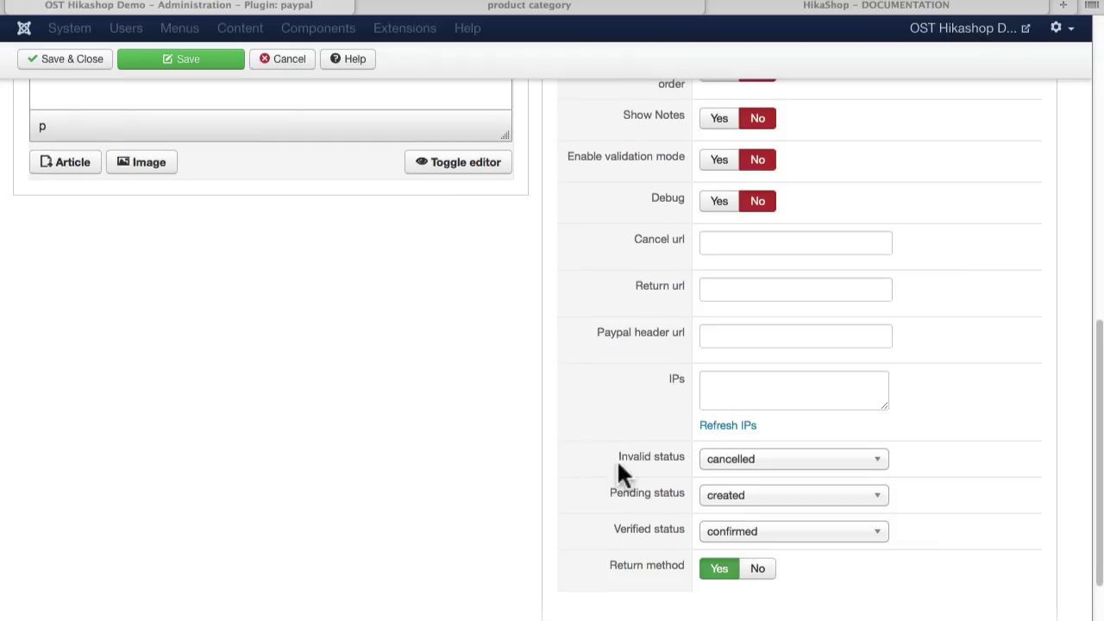
{"action": "scroll", "coordinate": [615, 483], "scroll_direction": "up", "scroll_amount": 1}
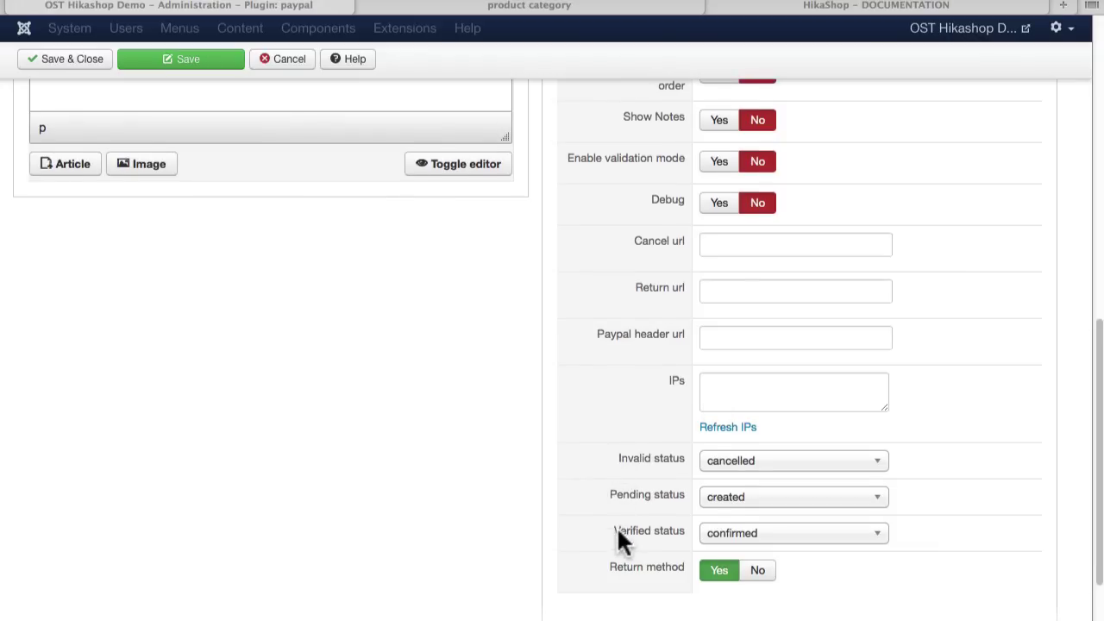
{"action": "scroll", "coordinate": [661, 468], "scroll_direction": "down", "scroll_amount": 1}
{"action": "scroll", "coordinate": [657, 462], "scroll_direction": "up", "scroll_amount": 15}
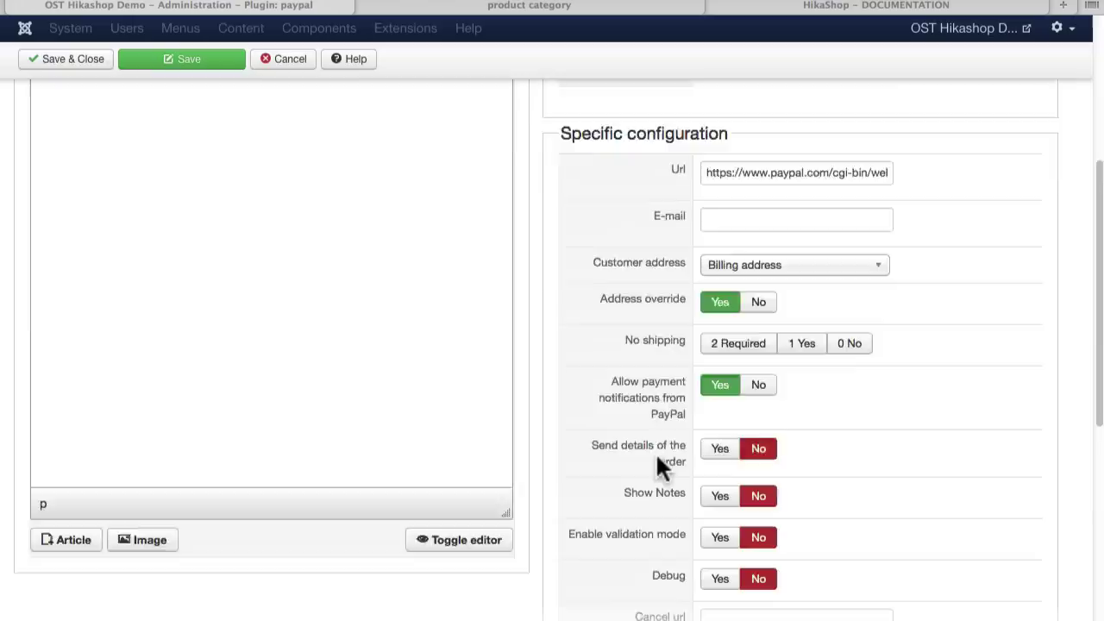
Step: Publish the PayPal payment method, save and close it, then view the storefront cart
{"action": "left_click", "coordinate": [716, 283]}
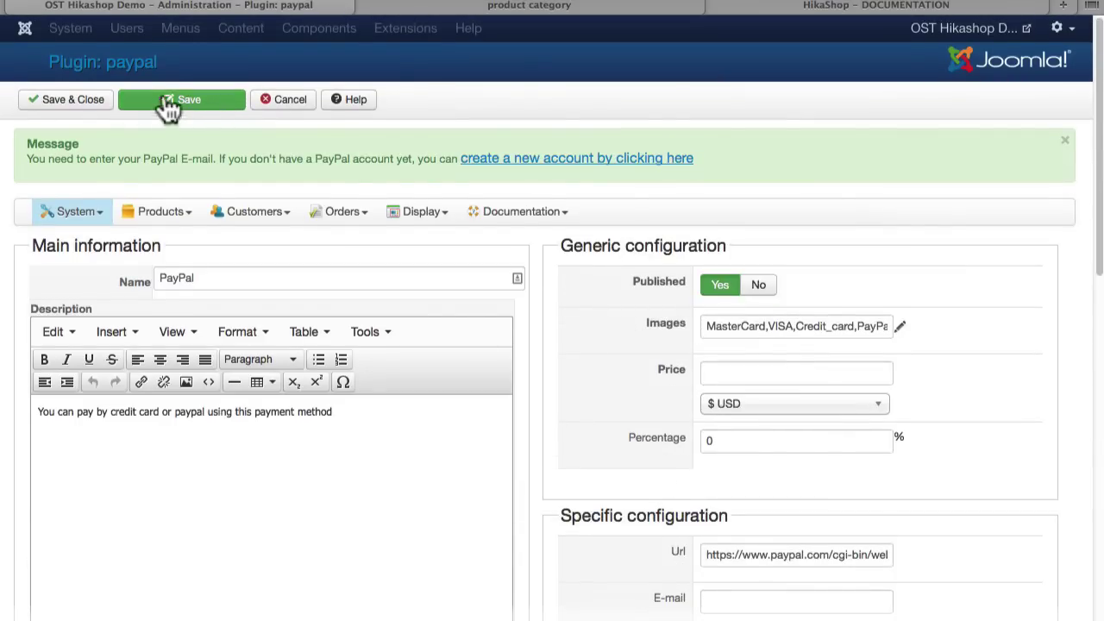
{"action": "left_click", "coordinate": [73, 100]}
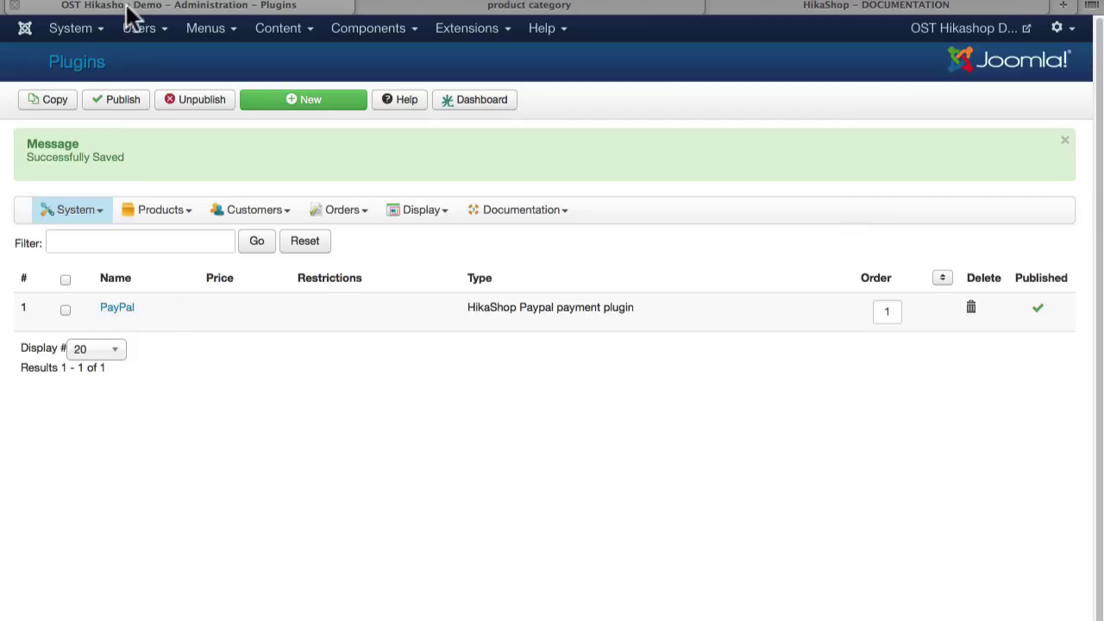
{"action": "left_click", "coordinate": [428, 6]}
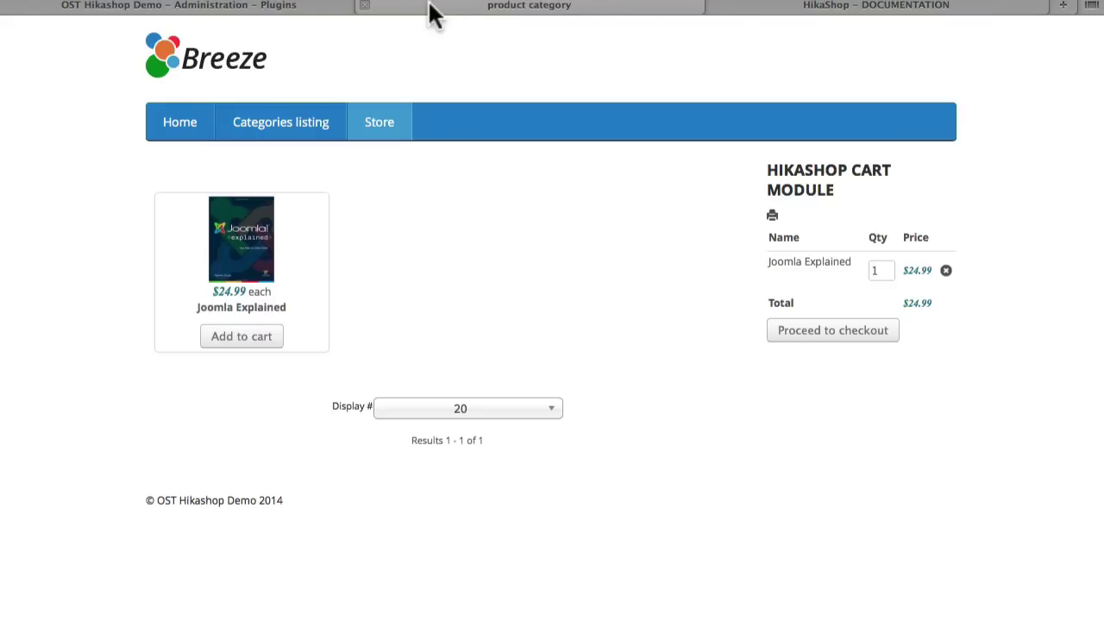
Step: Proceed to checkout and log in with the store account's username and password
{"action": "left_click", "coordinate": [817, 335]}
{"action": "scroll", "coordinate": [557, 367], "scroll_direction": "down", "scroll_amount": 5}
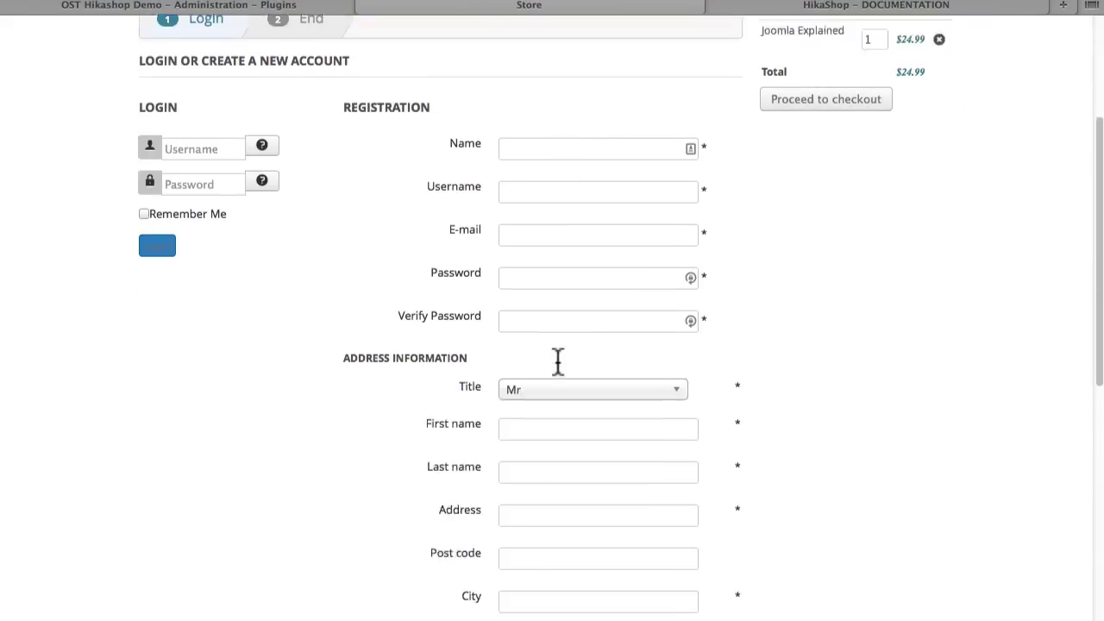
{"action": "scroll", "coordinate": [557, 370], "scroll_direction": "up", "scroll_amount": 3}
{"action": "scroll", "coordinate": [538, 355], "scroll_direction": "up", "scroll_amount": 2}
{"action": "left_click", "coordinate": [190, 381]}
{"action": "type", "text": "admin"}
{"action": "key", "text": "Tab"}
{"action": "type", "text": "admin"}
{"action": "key", "text": "Return"}
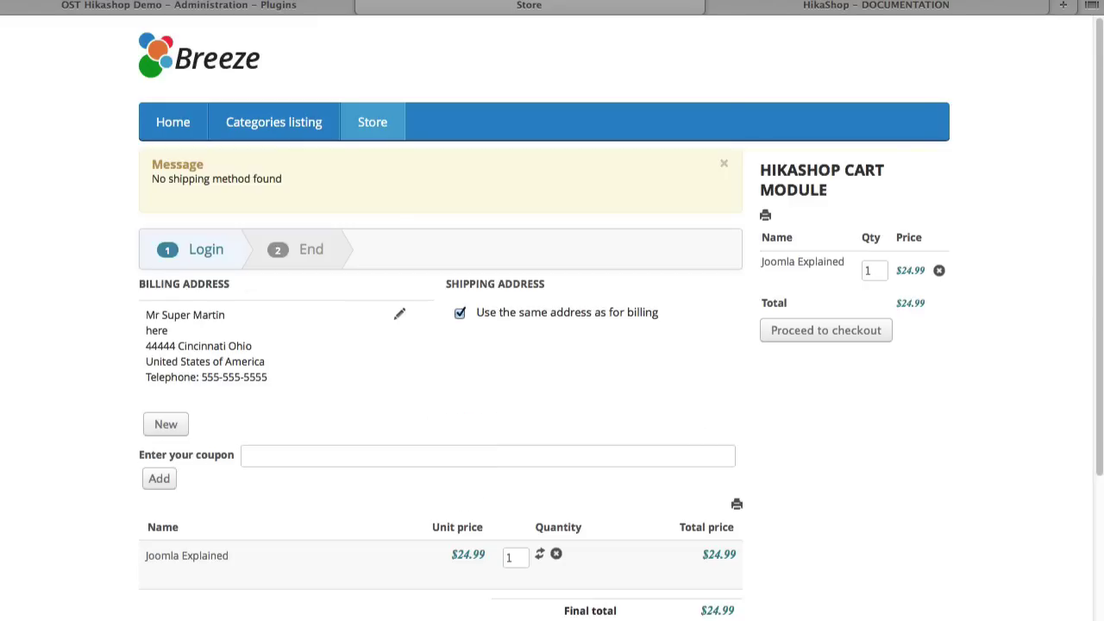
{"action": "scroll", "coordinate": [278, 609], "scroll_direction": "down", "scroll_amount": 5}
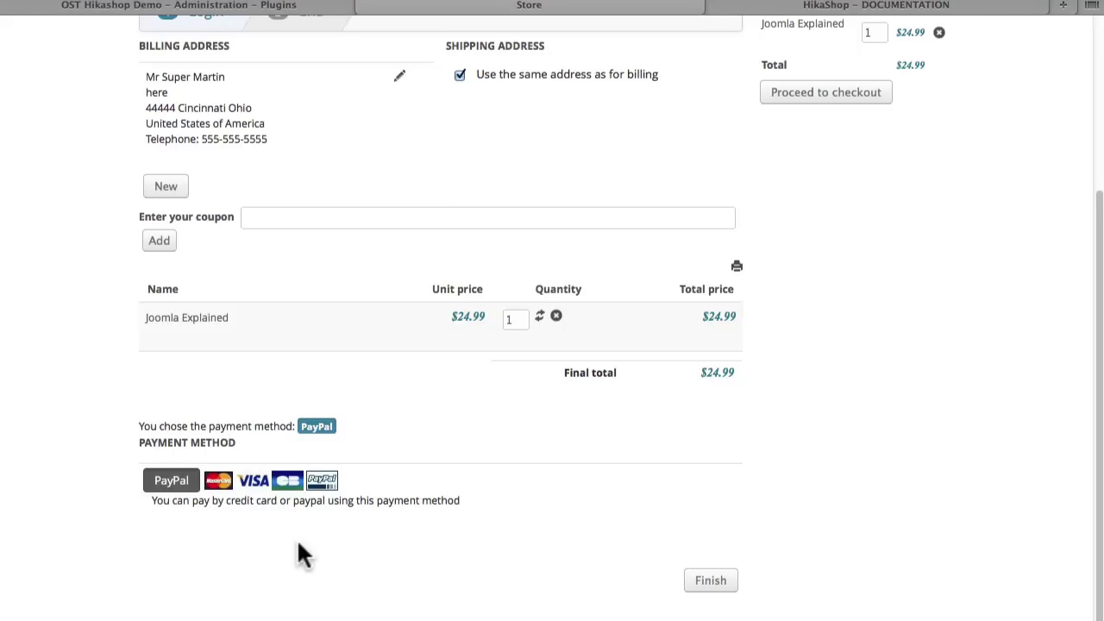
{"action": "scroll", "coordinate": [297, 544], "scroll_direction": "up", "scroll_amount": 5}
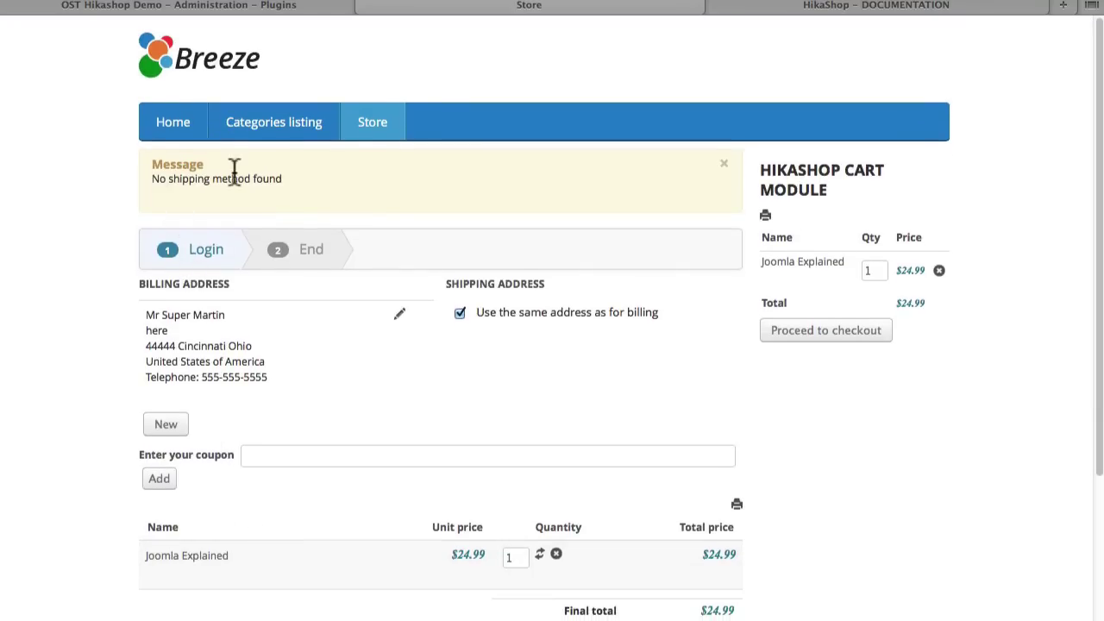
Step: Create a new shipping method under System > Shipping methods using the HikaShop USPS plugin
{"action": "left_click", "coordinate": [131, 6]}
{"action": "left_click", "coordinate": [66, 214]}
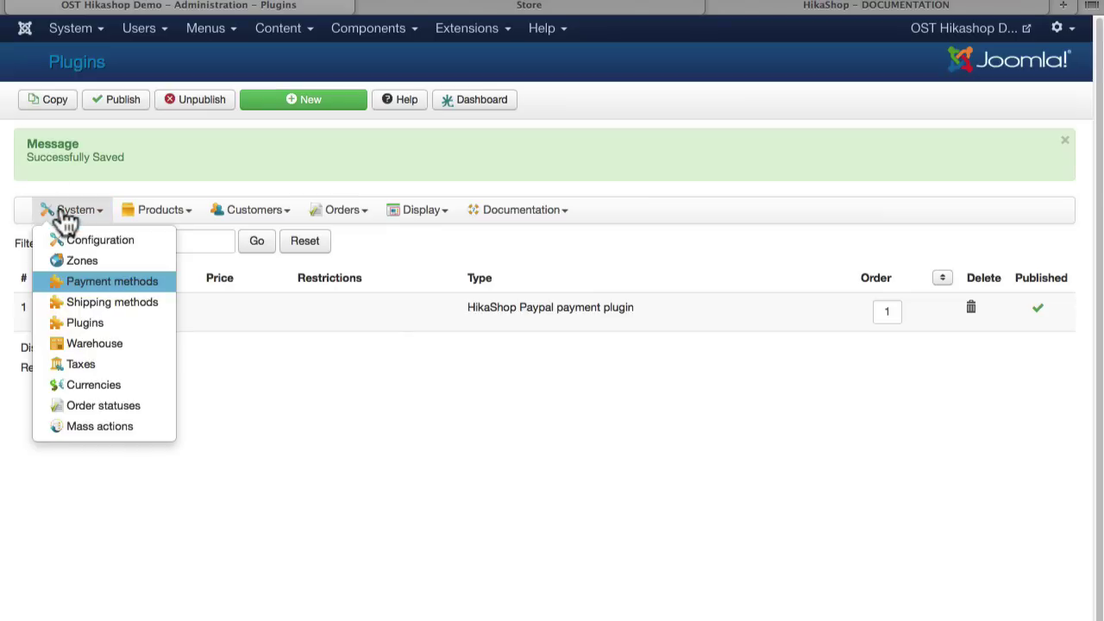
{"action": "left_click", "coordinate": [95, 303]}
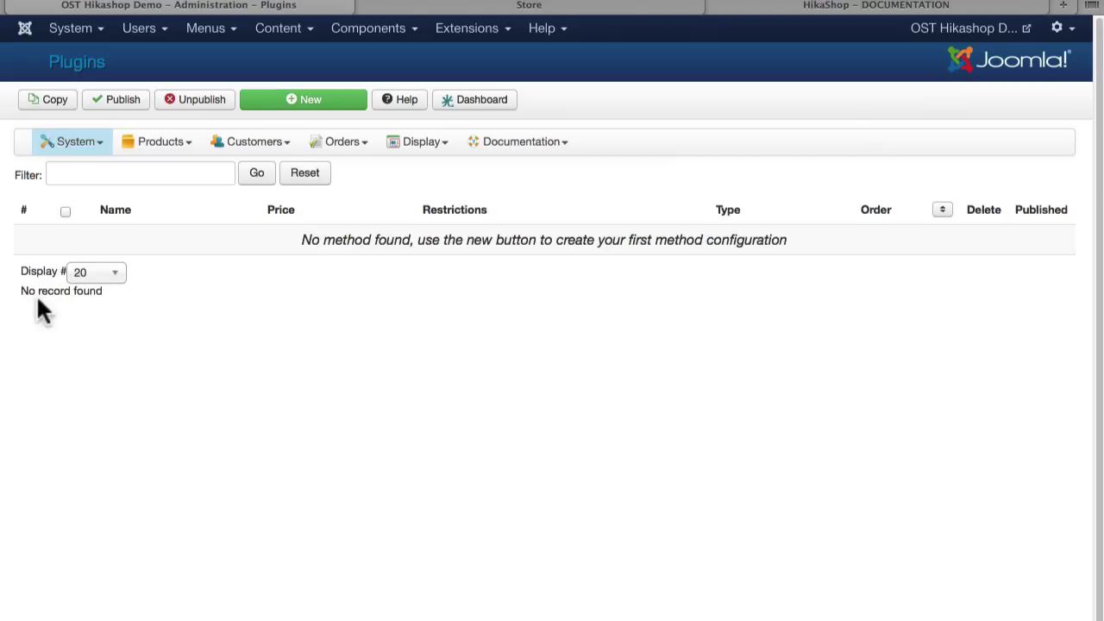
{"action": "left_click", "coordinate": [273, 106]}
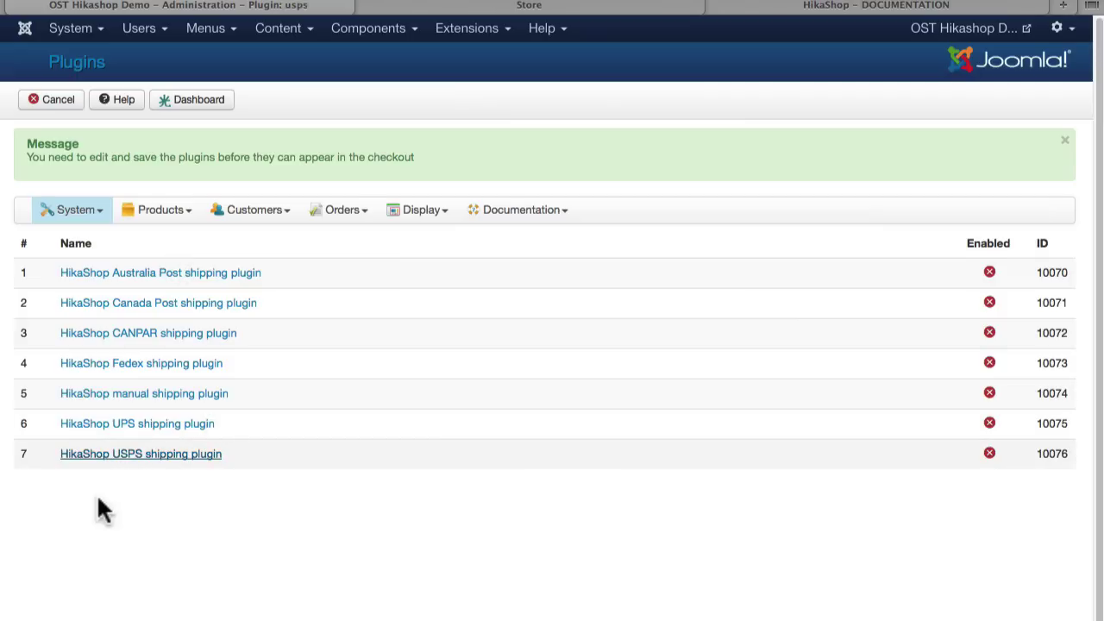
{"action": "left_click", "coordinate": [114, 456]}
Step: Publish the USPS shipping method and set its price currency to $ USD
{"action": "left_click", "coordinate": [720, 215]}
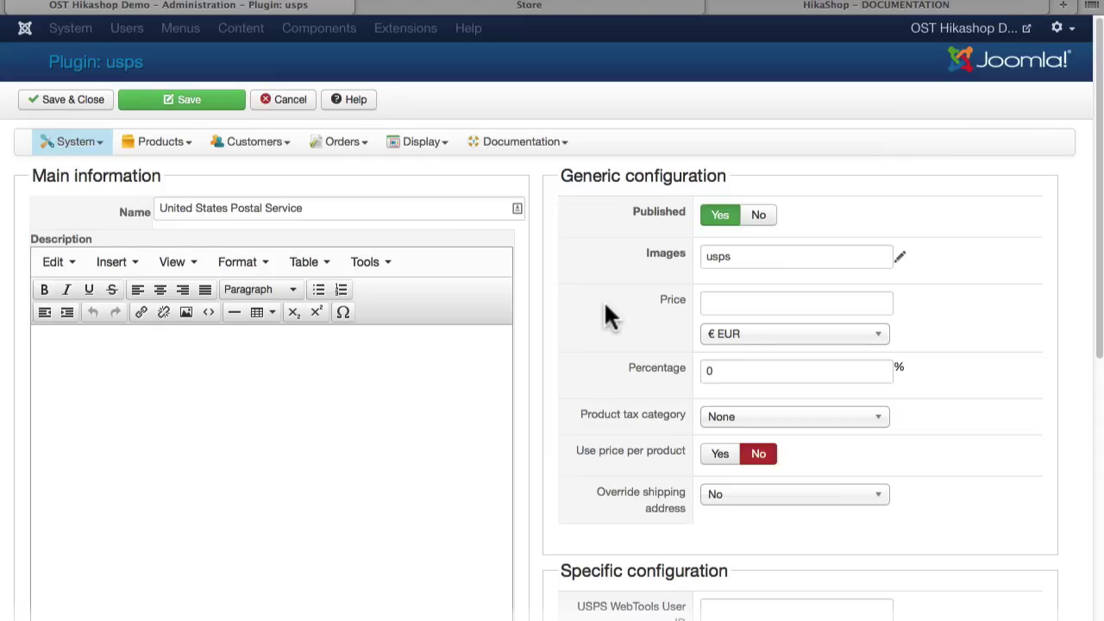
{"action": "left_click", "coordinate": [776, 340]}
{"action": "left_click", "coordinate": [750, 376]}
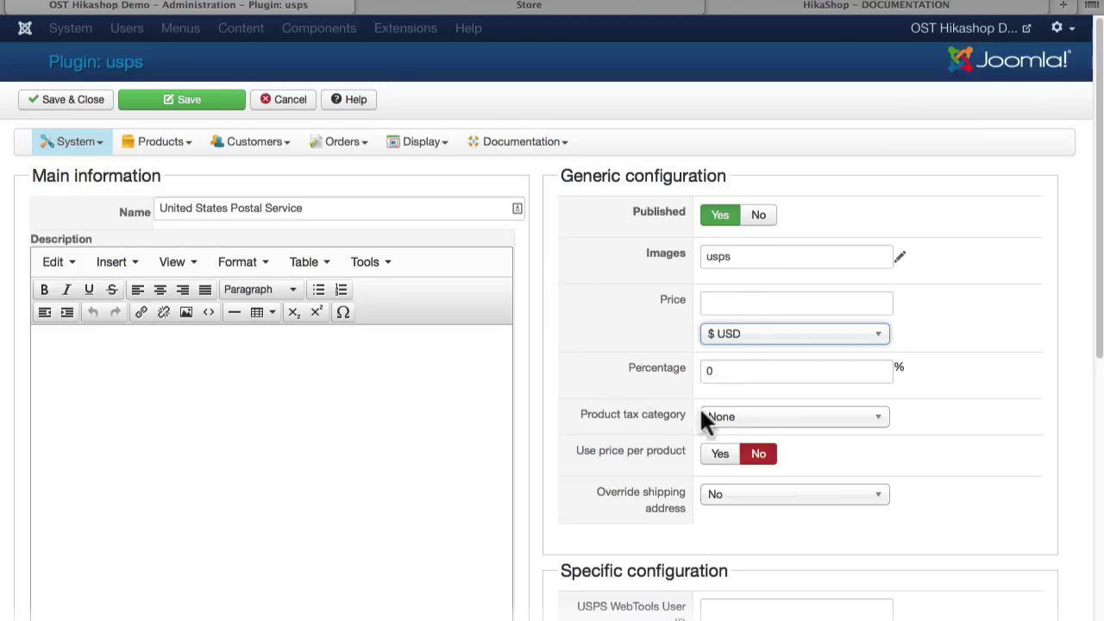
Step: Enable the Priority Mail, First Class Mail and Express Mail services
{"action": "scroll", "coordinate": [616, 466], "scroll_direction": "down", "scroll_amount": 5}
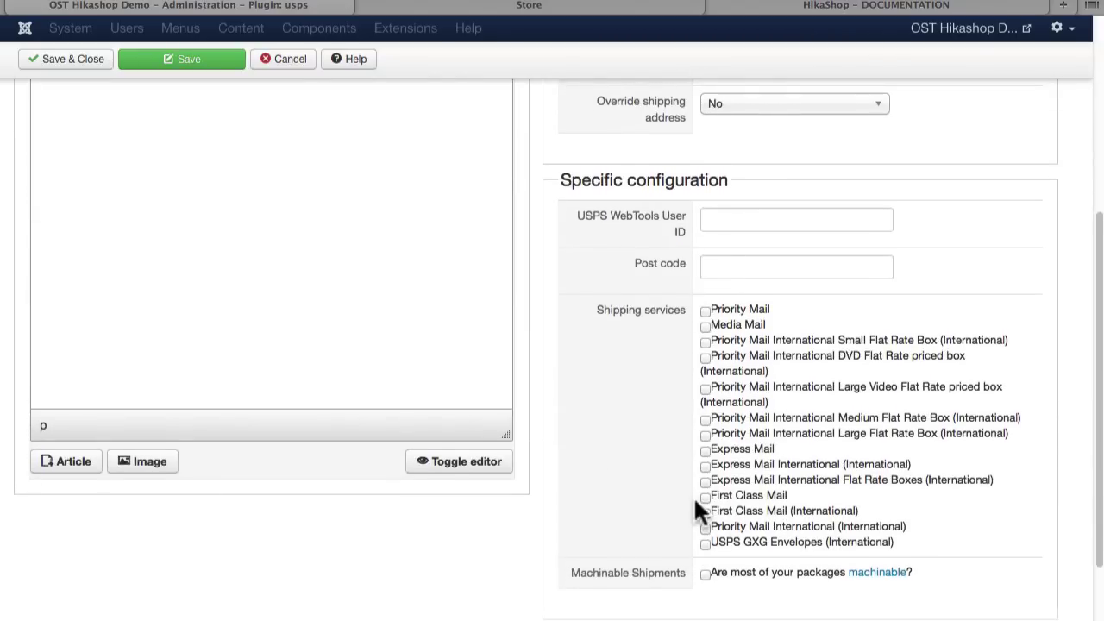
{"action": "scroll", "coordinate": [615, 252], "scroll_direction": "down", "scroll_amount": 1}
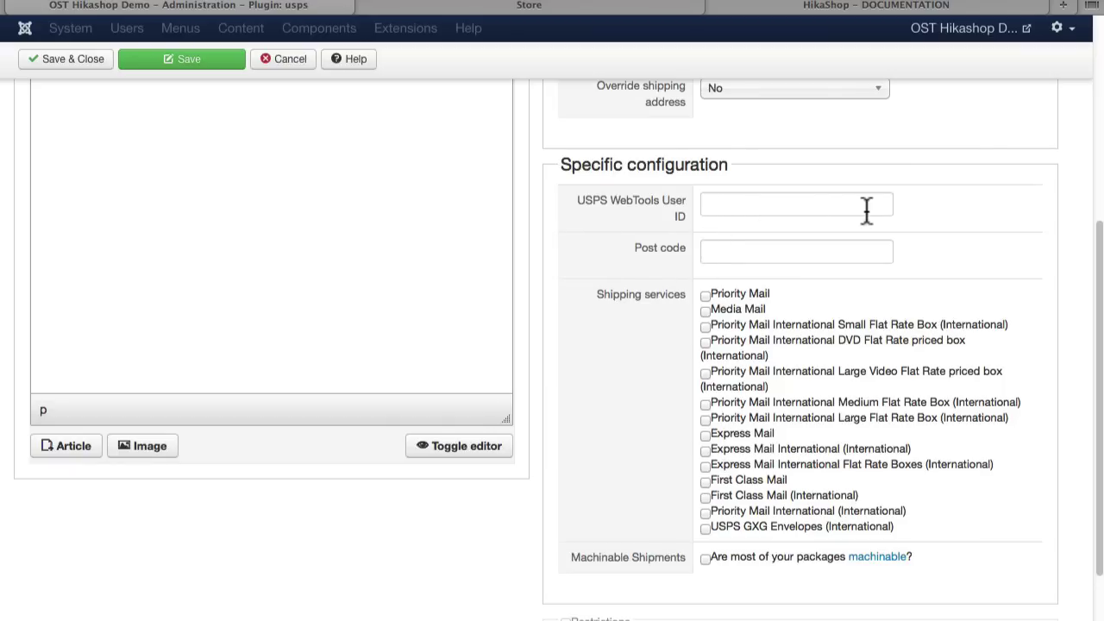
{"action": "left_click", "coordinate": [706, 296]}
{"action": "left_click", "coordinate": [705, 482]}
{"action": "left_click", "coordinate": [705, 436]}
Step: Set the shipping price to 5.00 and save the USPS method
{"action": "scroll", "coordinate": [612, 490], "scroll_direction": "up", "scroll_amount": 5}
{"action": "left_click", "coordinate": [729, 302]}
{"action": "type", "text": "5.00"}
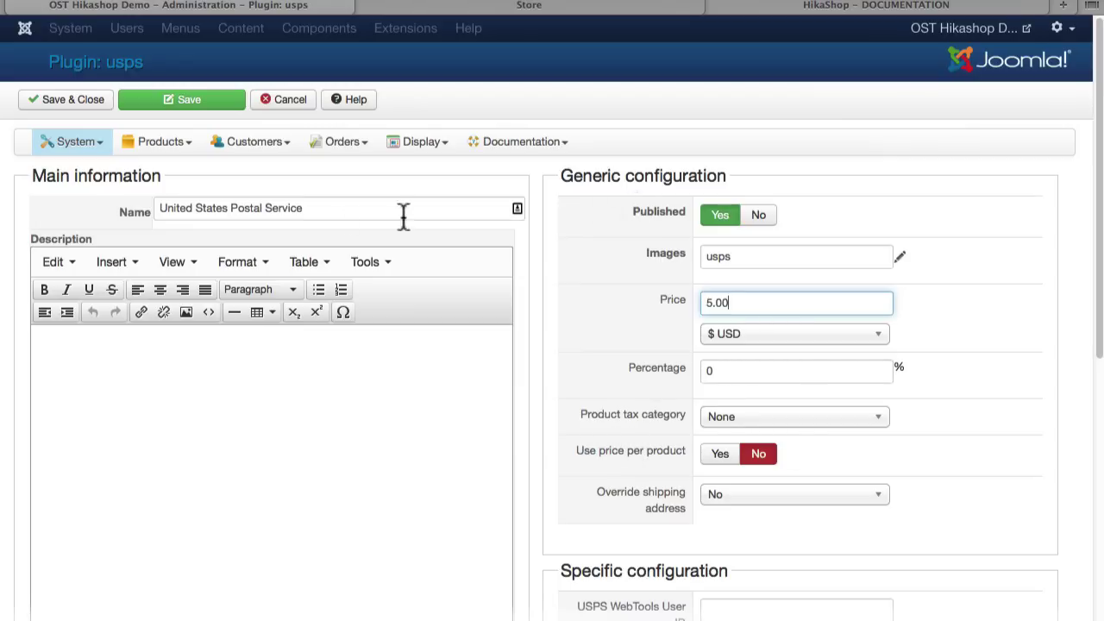
{"action": "left_click", "coordinate": [63, 104]}
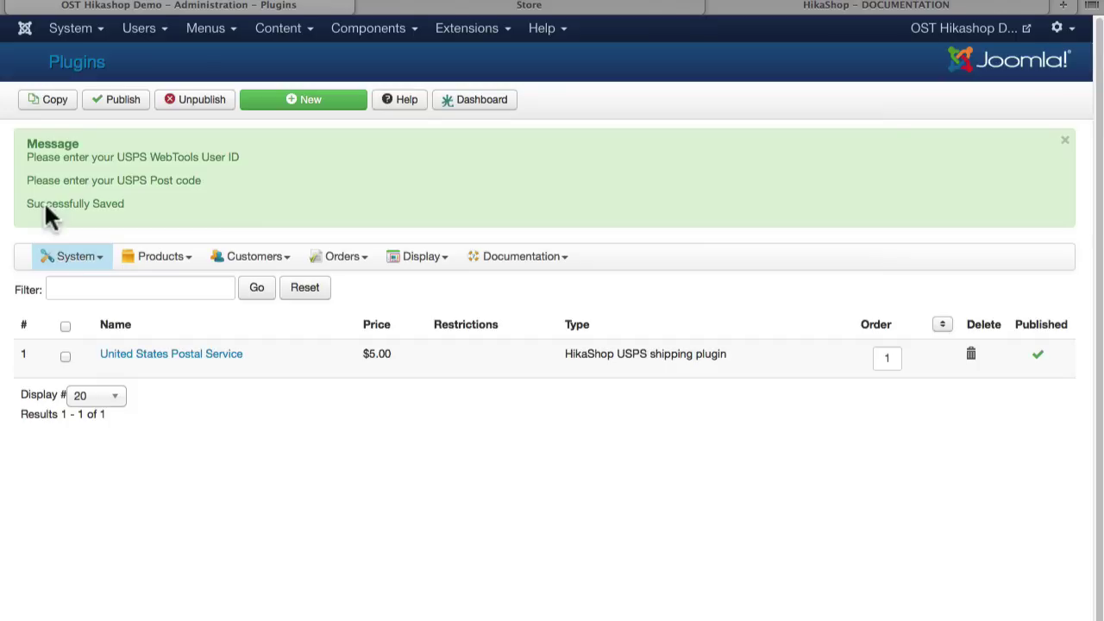
Step: Reload the storefront checkout, resending the form, to test USPS shipping
{"action": "left_click", "coordinate": [395, 7]}
{"action": "key", "text": "super+r"}
{"action": "key", "text": "Return"}
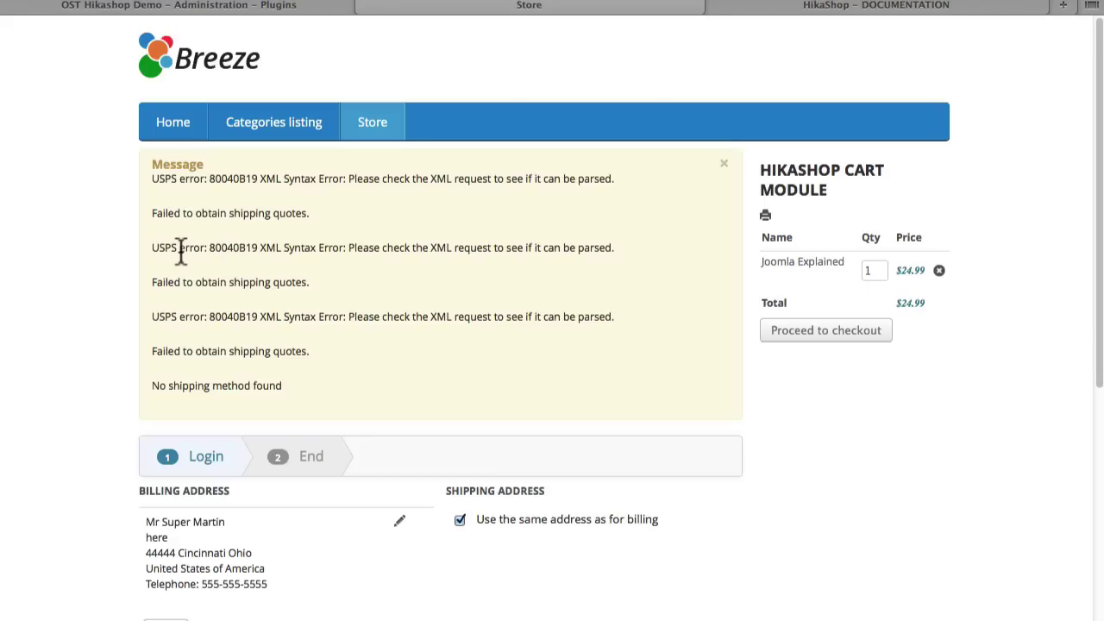
Step: Delete the United States Postal Service shipping method
{"action": "left_click", "coordinate": [153, 6]}
{"action": "left_click", "coordinate": [65, 355]}
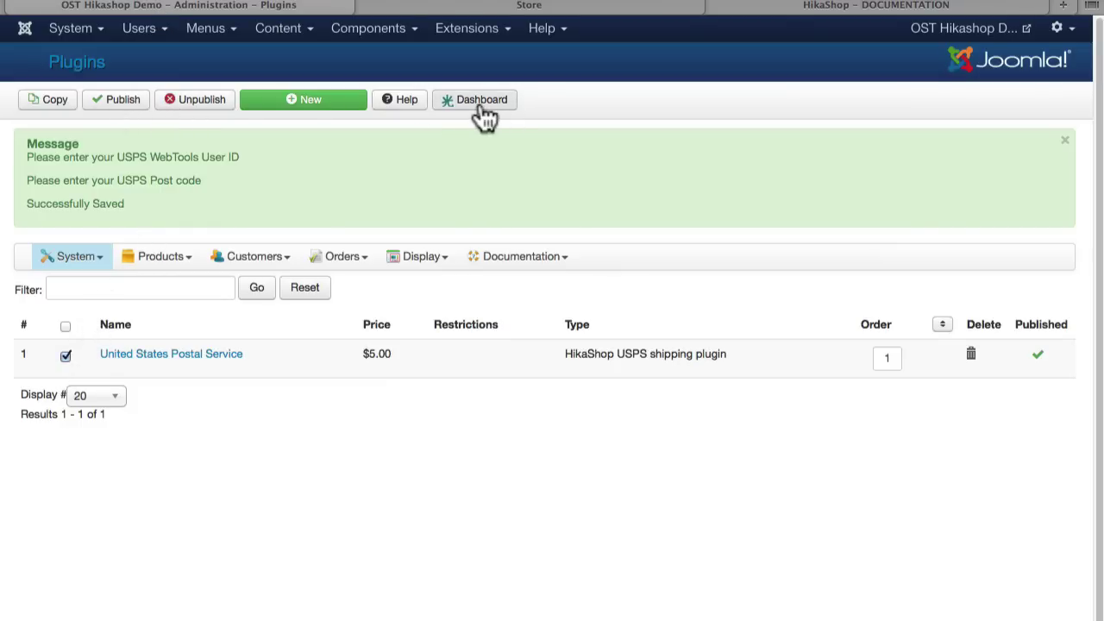
{"action": "left_click", "coordinate": [972, 354]}
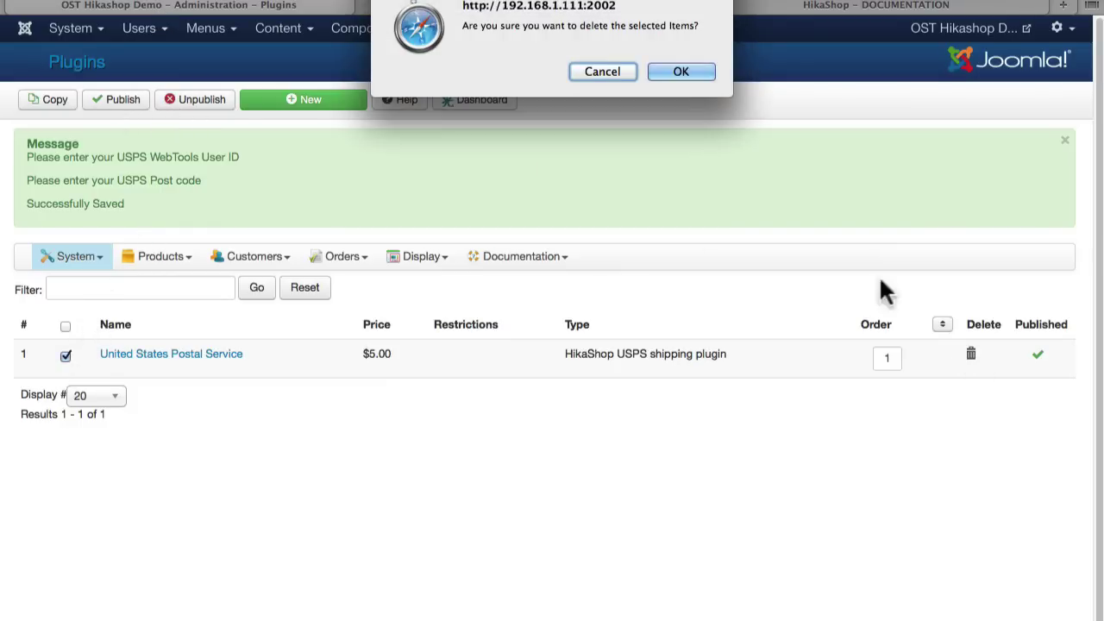
{"action": "left_click", "coordinate": [682, 73]}
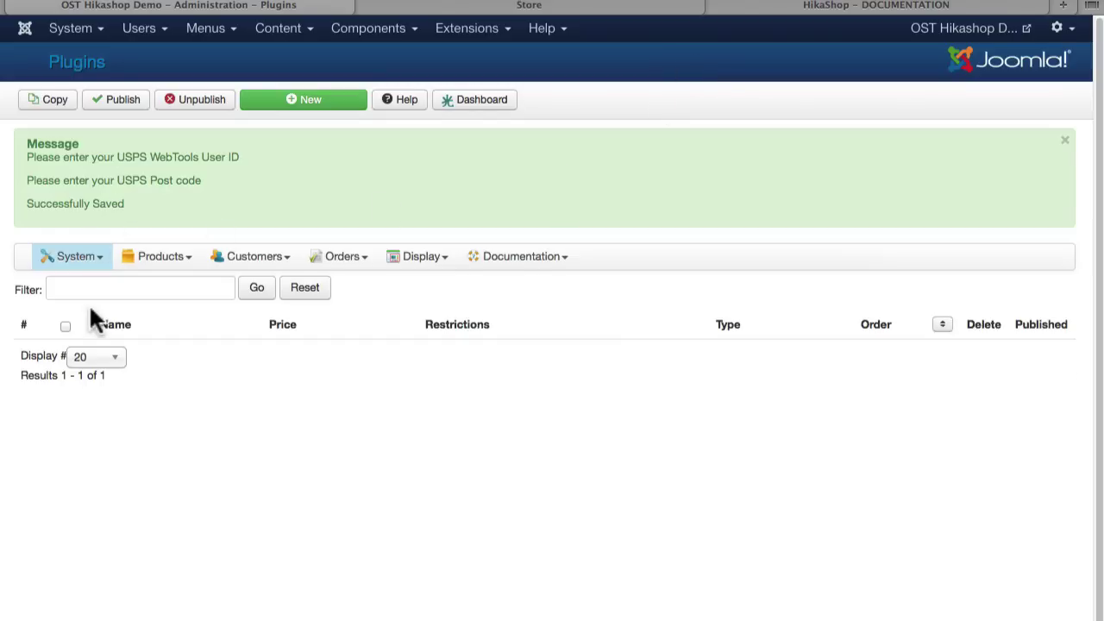
Step: Start a new shipping method, look over the UPS plugin, and go back to the plugin list
{"action": "left_click", "coordinate": [290, 102]}
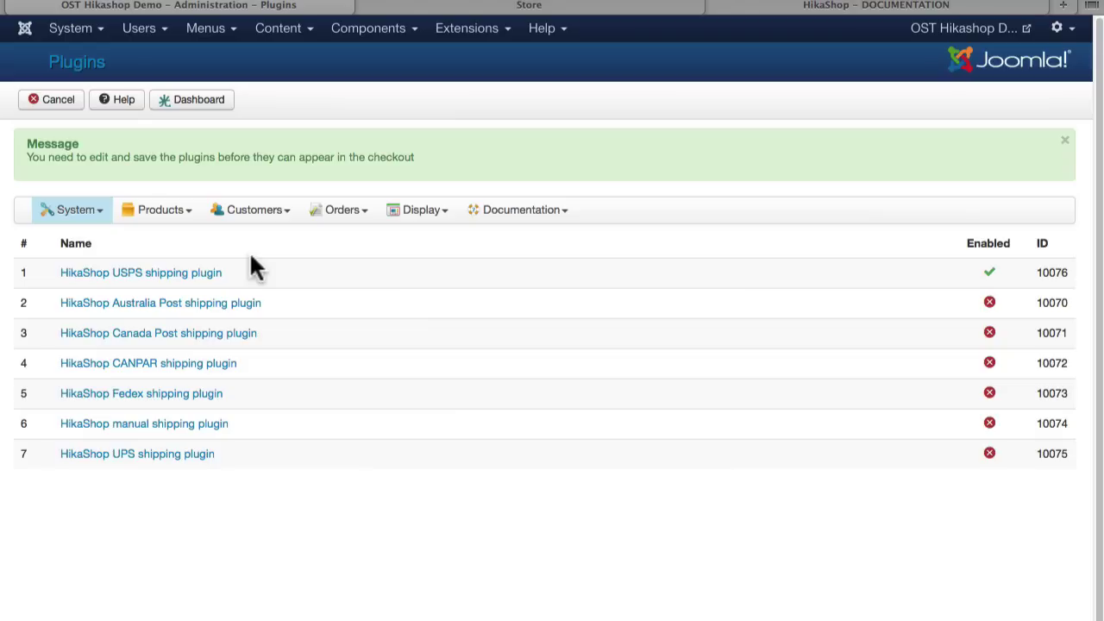
{"action": "left_click", "coordinate": [106, 455]}
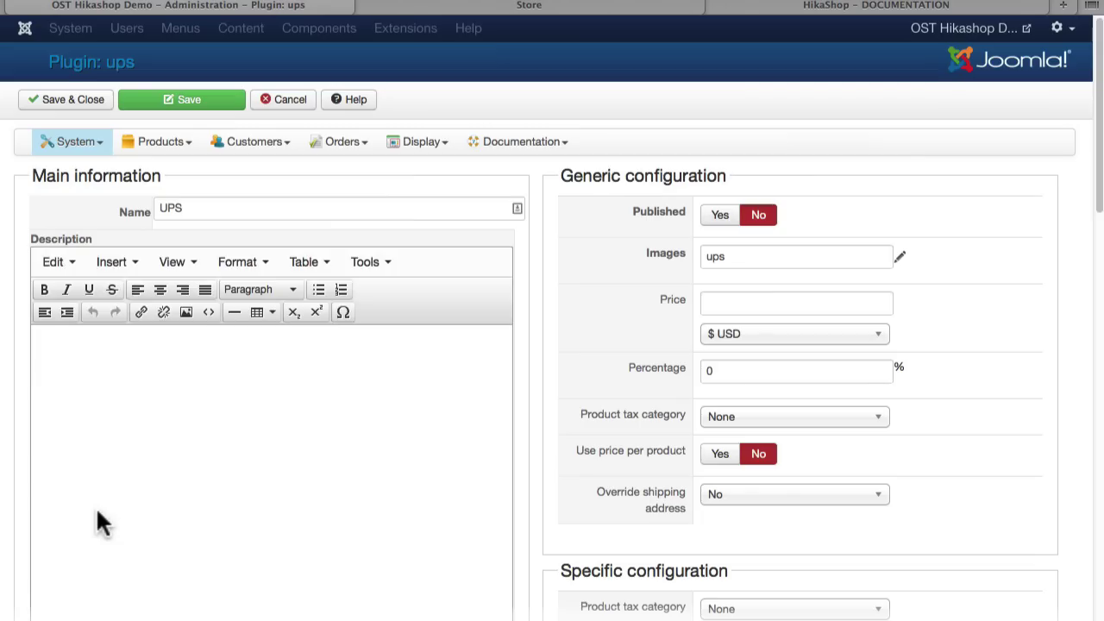
{"action": "scroll", "coordinate": [583, 422], "scroll_direction": "down", "scroll_amount": 5}
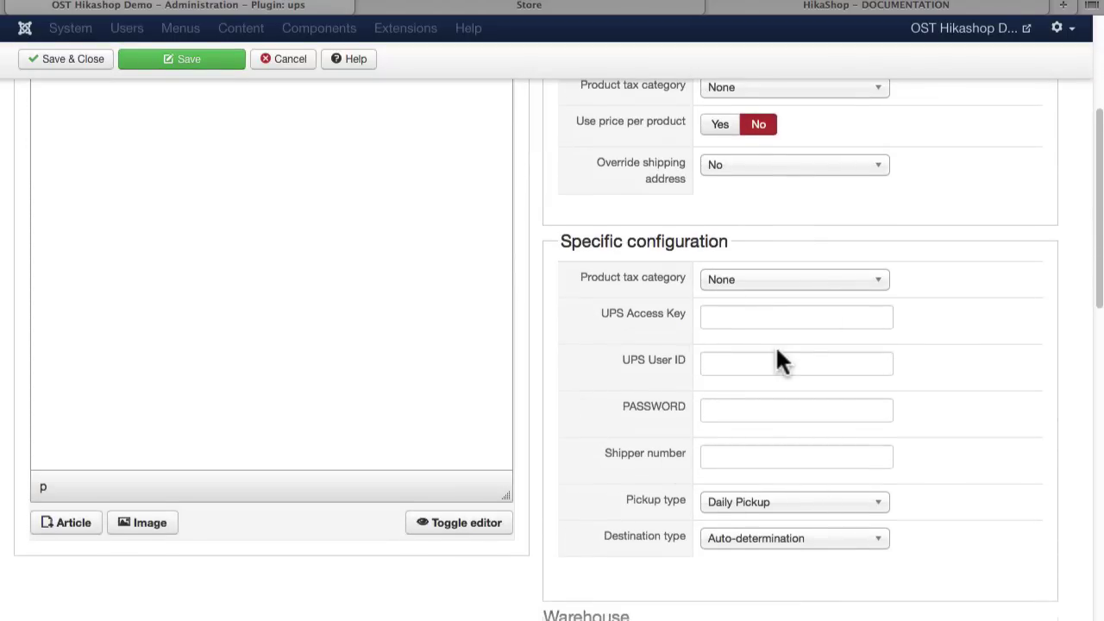
{"action": "scroll", "coordinate": [776, 345], "scroll_direction": "up", "scroll_amount": 5}
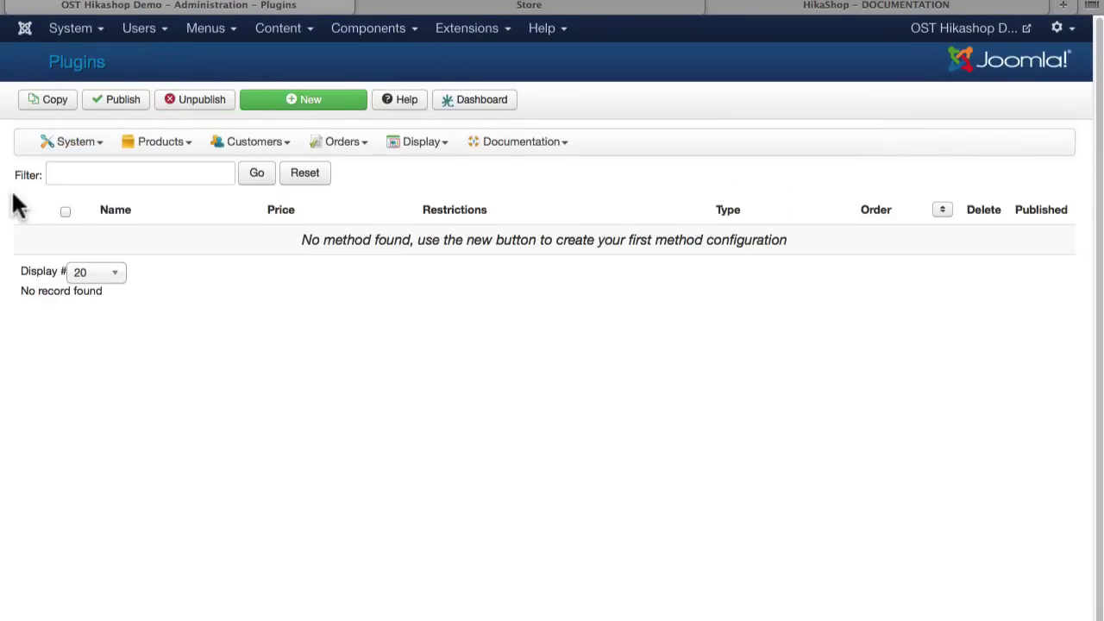
{"action": "left_click", "coordinate": [323, 107]}
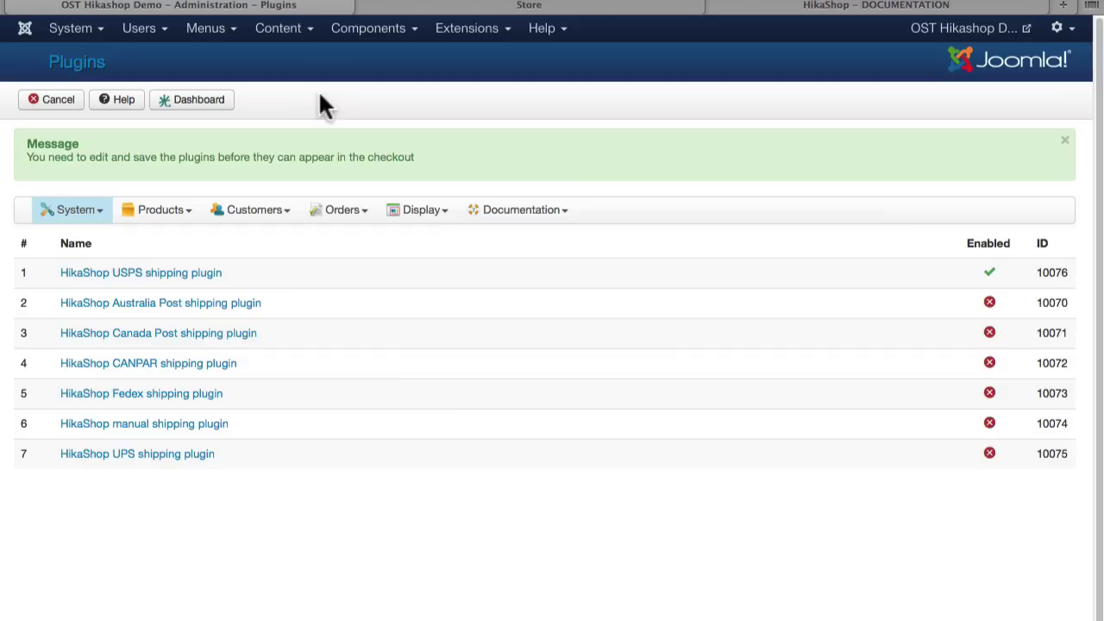
Step: Name the manual shipping method 'Shipping' and set its currency to $ USD
{"action": "left_click", "coordinate": [89, 424]}
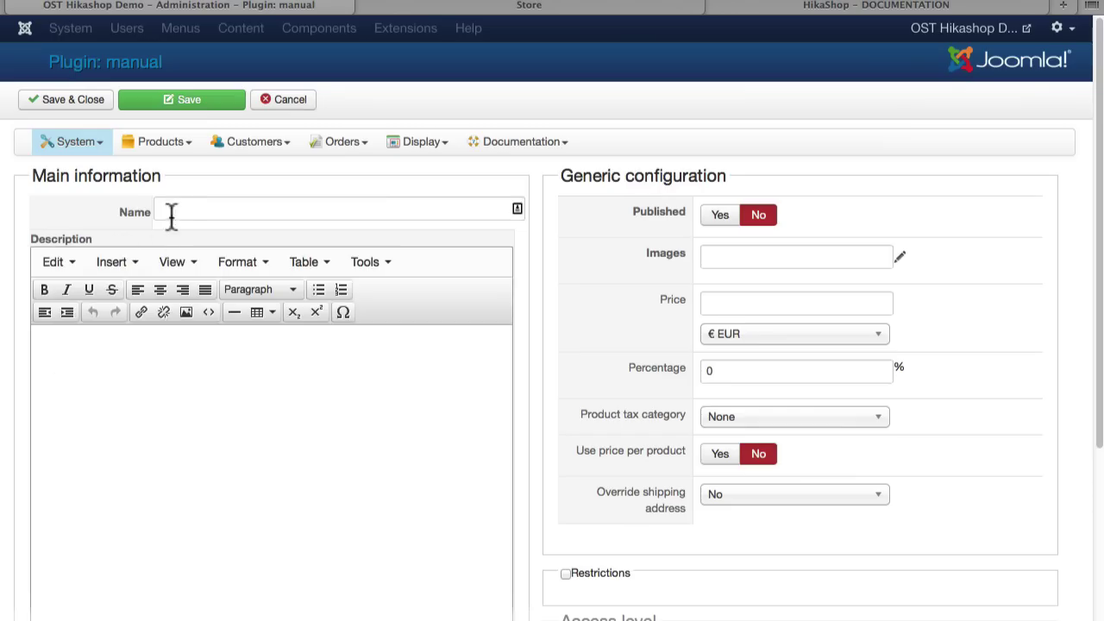
{"action": "left_click", "coordinate": [185, 208]}
{"action": "type", "text": "Shipping"}
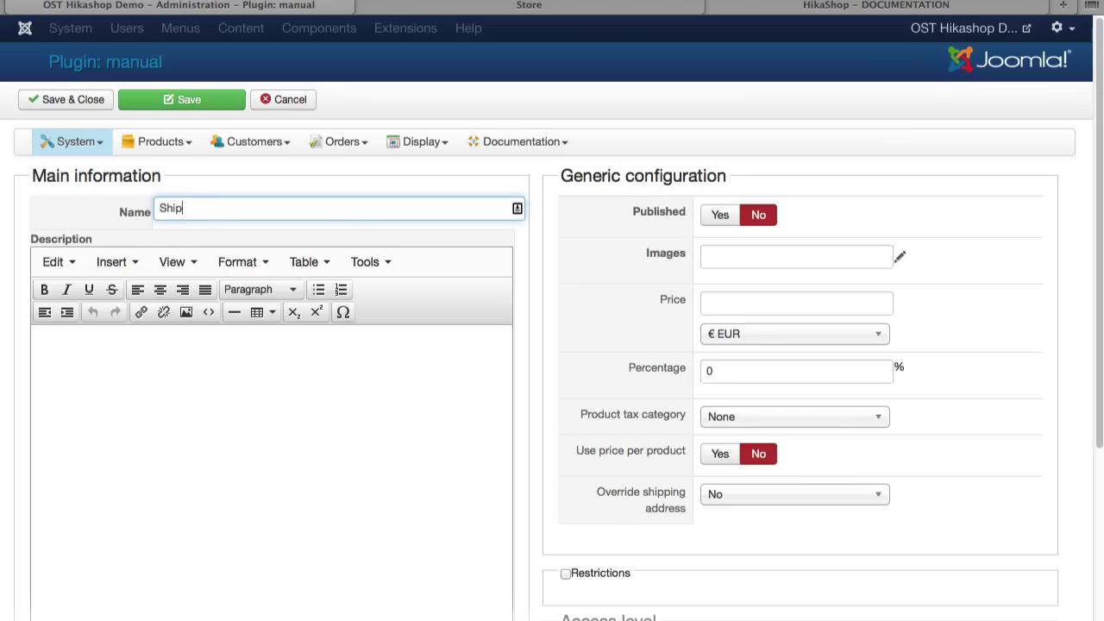
{"action": "left_click", "coordinate": [746, 337]}
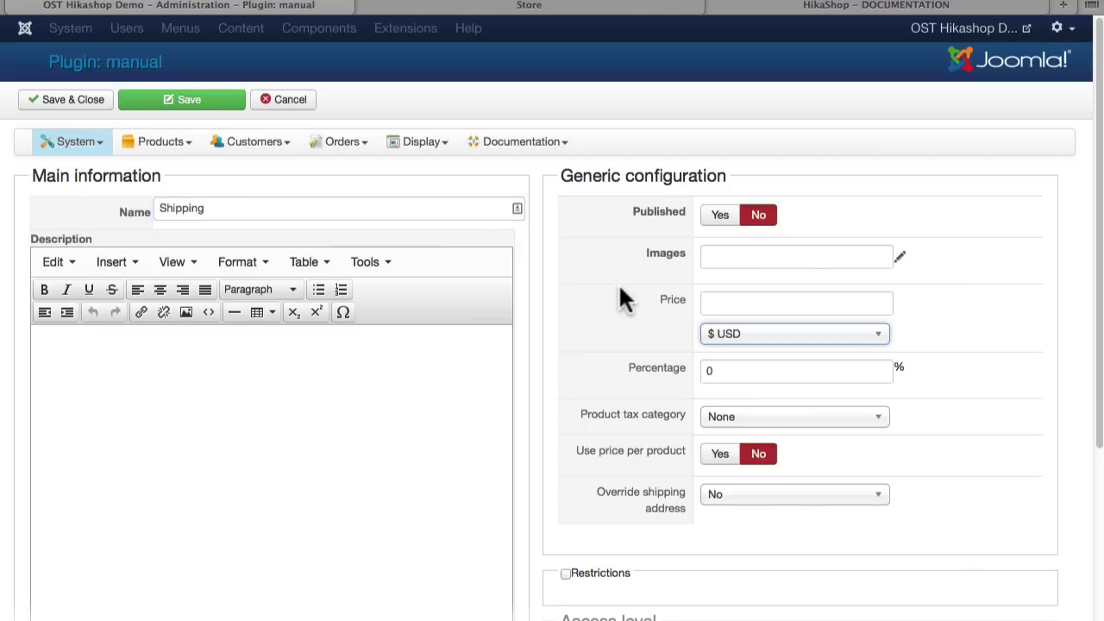
Step: Choose the fedex logo as the shipping method's image
{"action": "left_click", "coordinate": [899, 257]}
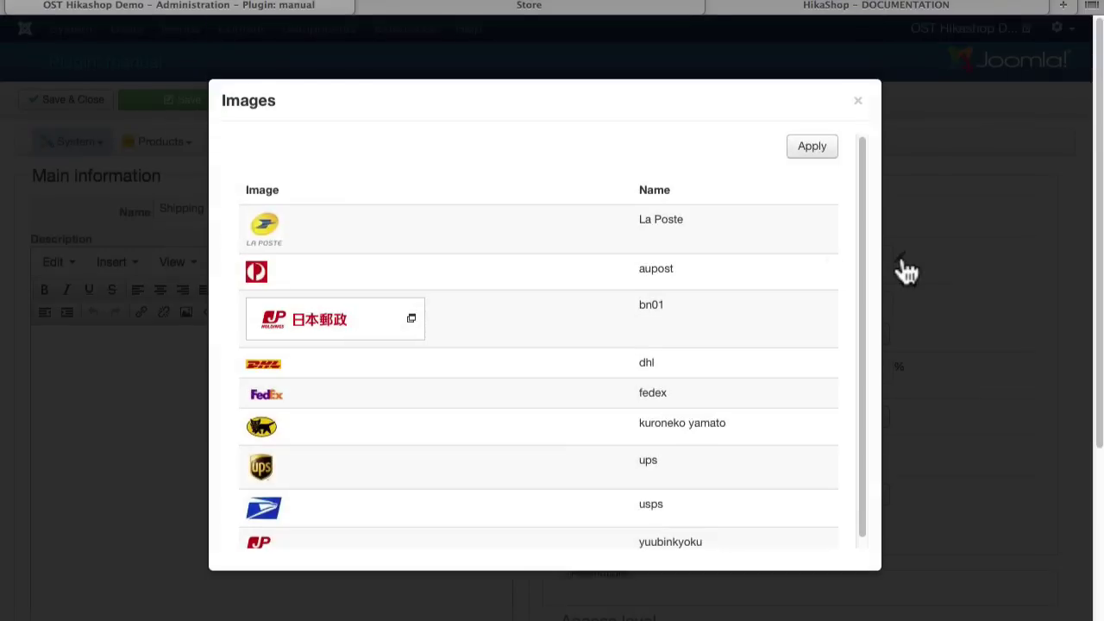
{"action": "scroll", "coordinate": [394, 274], "scroll_direction": "down", "scroll_amount": 3}
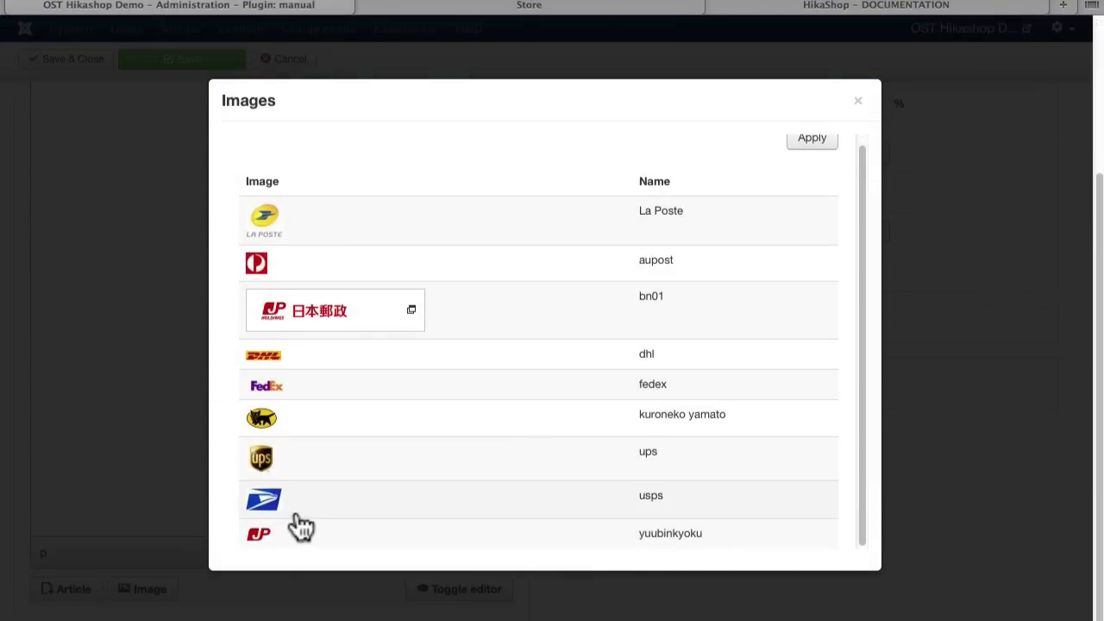
{"action": "left_click", "coordinate": [263, 390]}
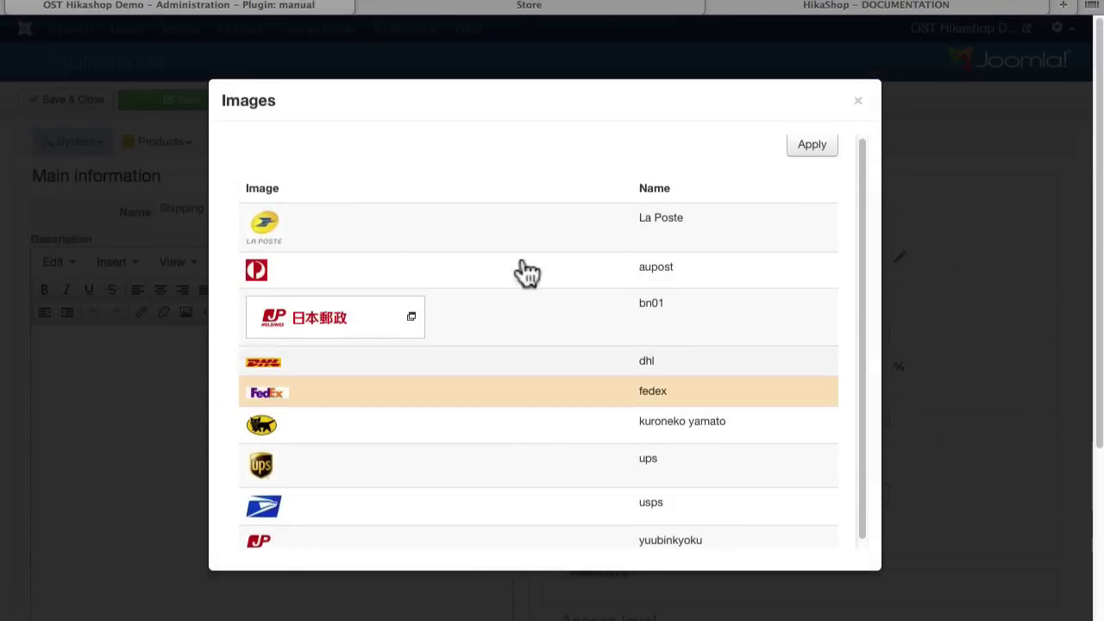
{"action": "left_click", "coordinate": [807, 143]}
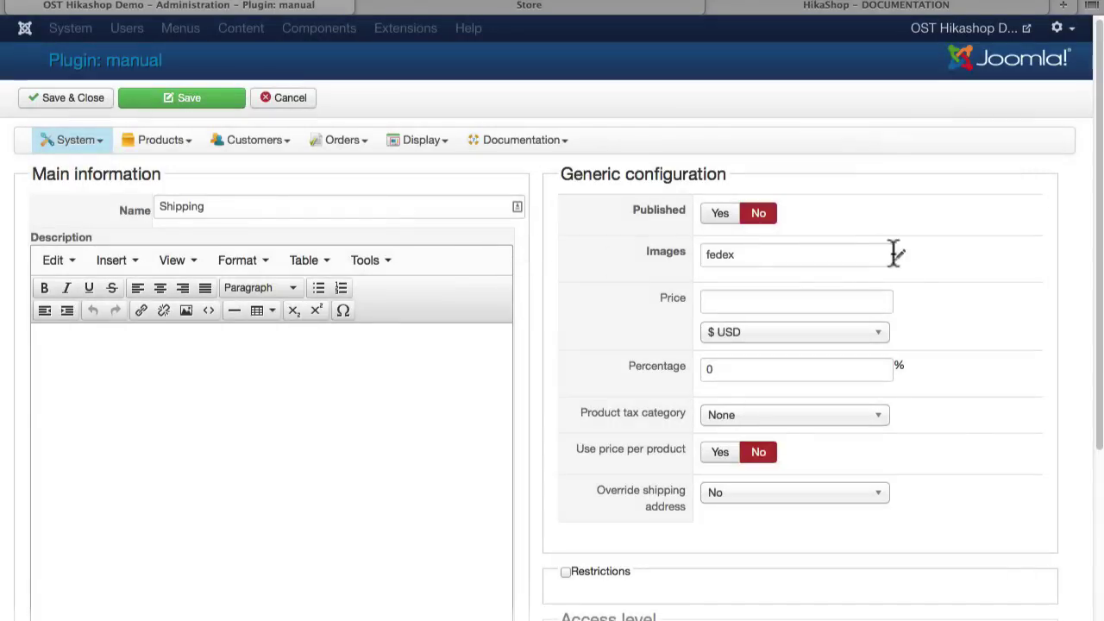
Step: Publish the method and set its percentage charge to 10
{"action": "left_click", "coordinate": [719, 213]}
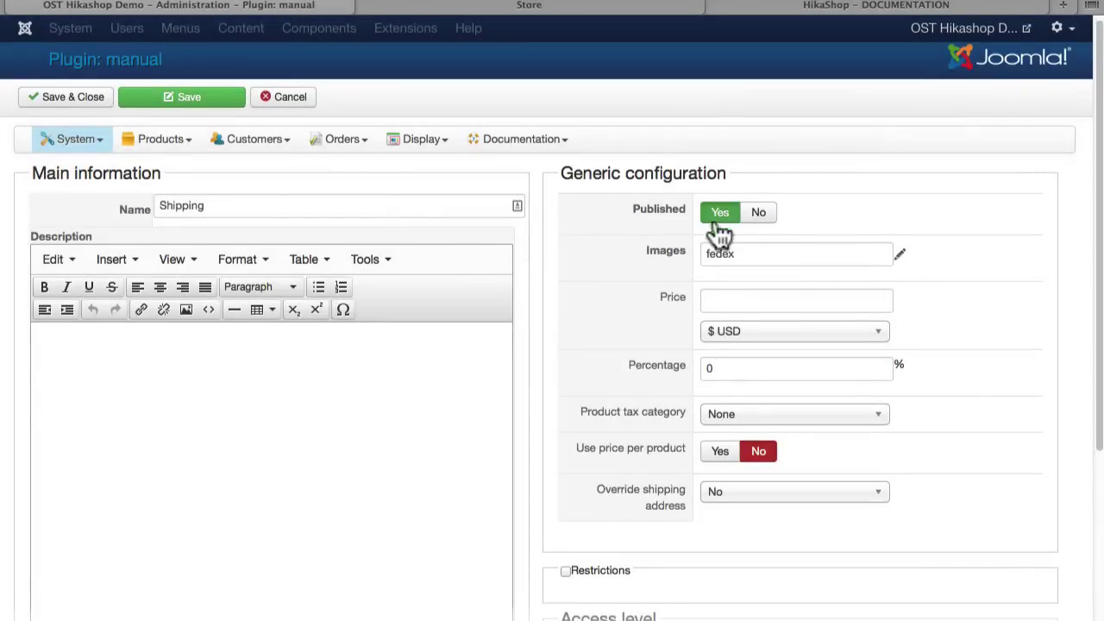
{"action": "left_click", "coordinate": [726, 369]}
{"action": "key", "text": "BackSpace"}
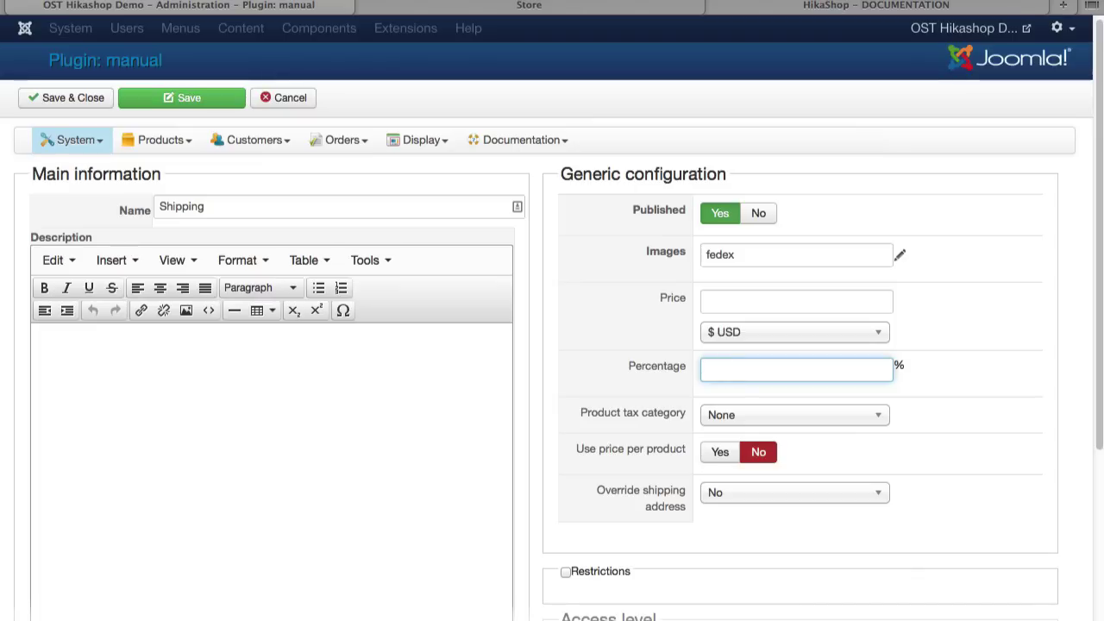
{"action": "type", "text": "10"}
{"action": "scroll", "coordinate": [637, 387], "scroll_direction": "down", "scroll_amount": 5}
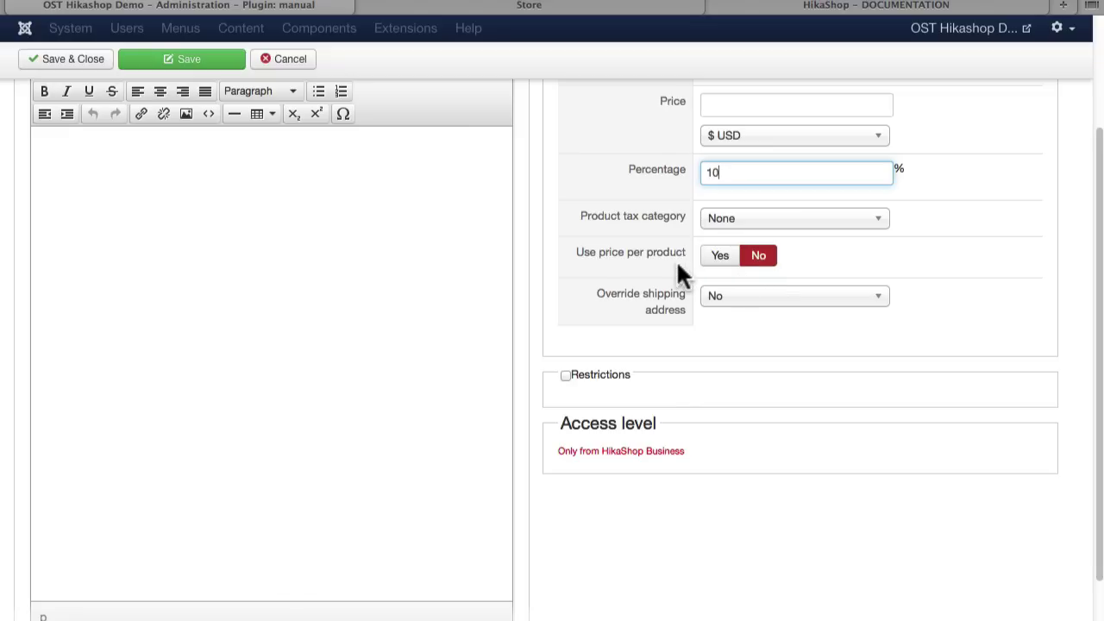
{"action": "scroll", "coordinate": [677, 260], "scroll_direction": "up", "scroll_amount": 5}
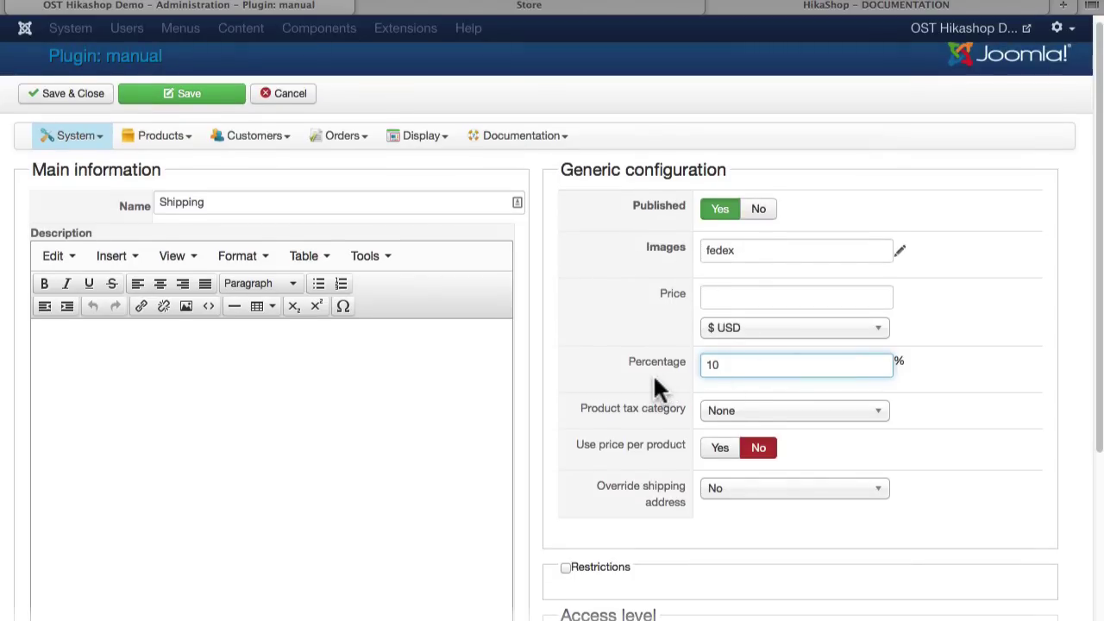
Step: Save the Shipping method and reload the store checkout to show Shipping $2.50 beside PayPal
{"action": "left_click", "coordinate": [199, 99]}
{"action": "left_click", "coordinate": [499, 16]}
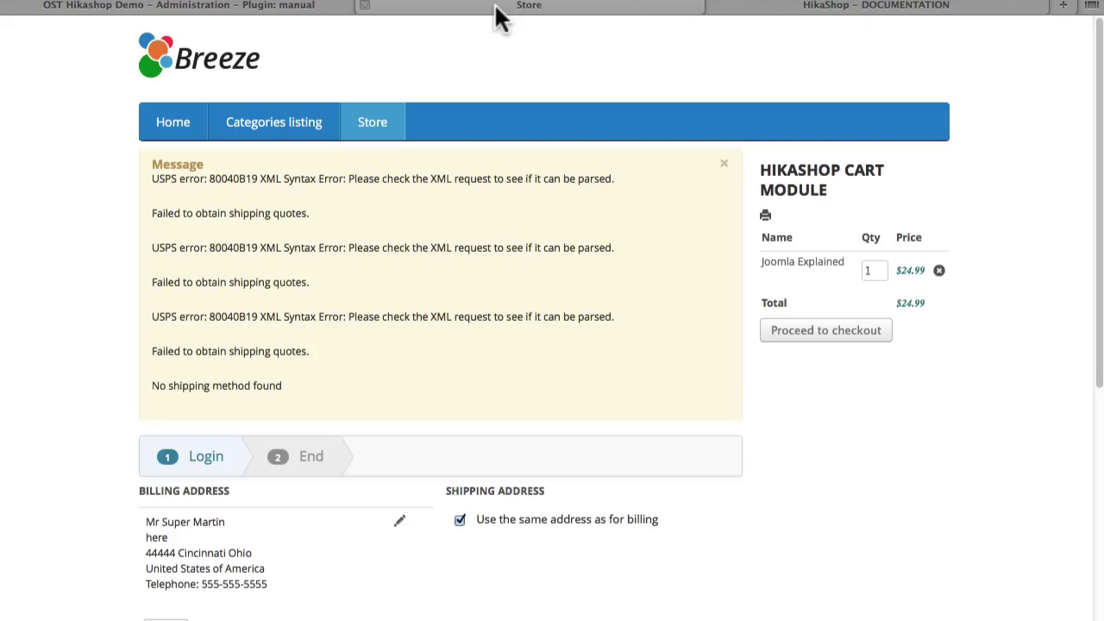
{"action": "key", "text": "super+r"}
{"action": "key", "text": "Return"}
{"action": "scroll", "coordinate": [492, 346], "scroll_direction": "down", "scroll_amount": 5}
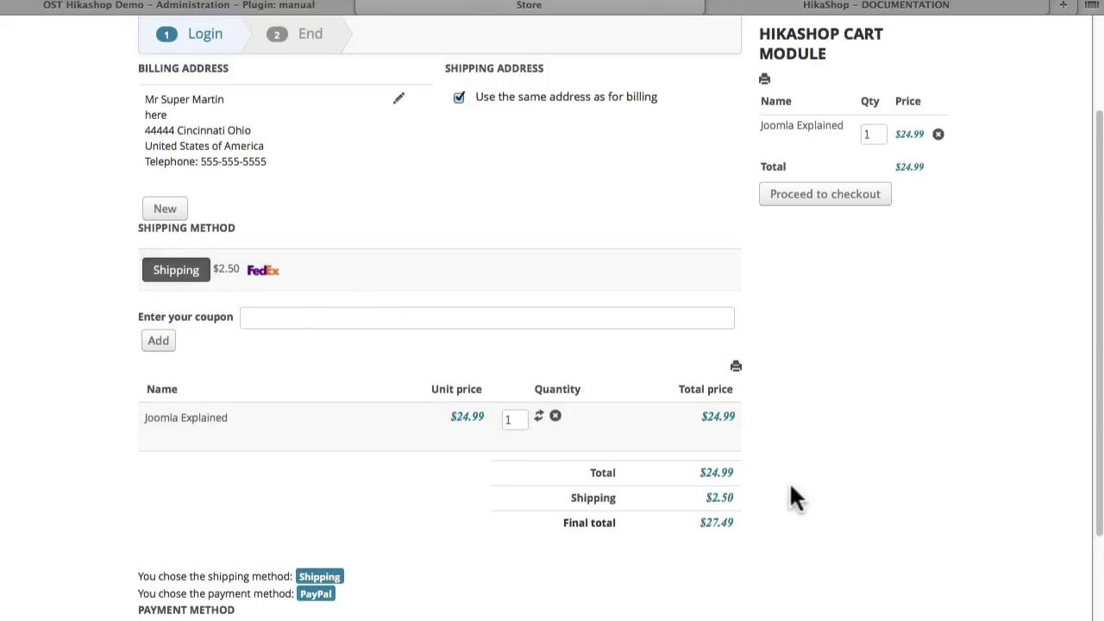
{"action": "scroll", "coordinate": [788, 492], "scroll_direction": "down", "scroll_amount": 3}
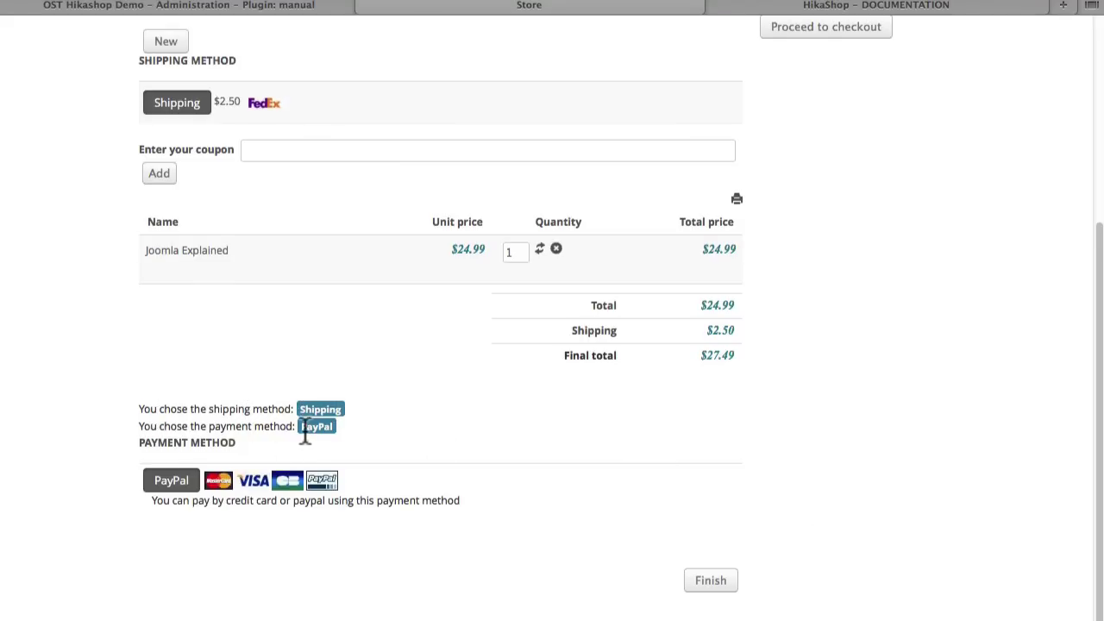
Step: Try to finish the checkout order, then return to the admin's shipping settings
{"action": "left_click", "coordinate": [712, 587]}
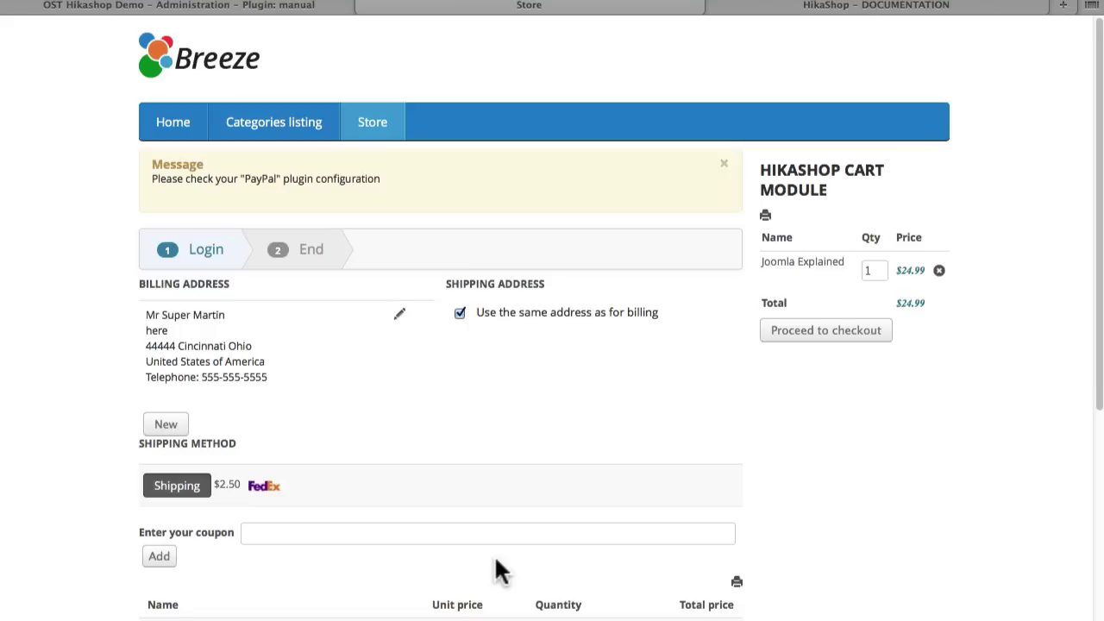
{"action": "scroll", "coordinate": [496, 560], "scroll_direction": "down", "scroll_amount": 5}
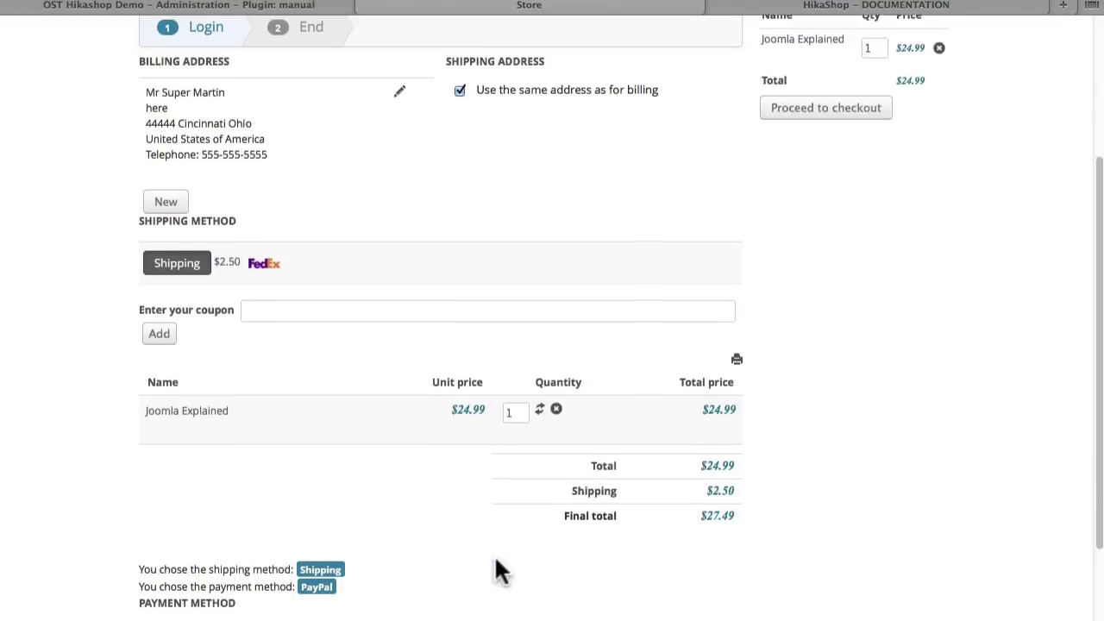
{"action": "scroll", "coordinate": [496, 561], "scroll_direction": "up", "scroll_amount": 5}
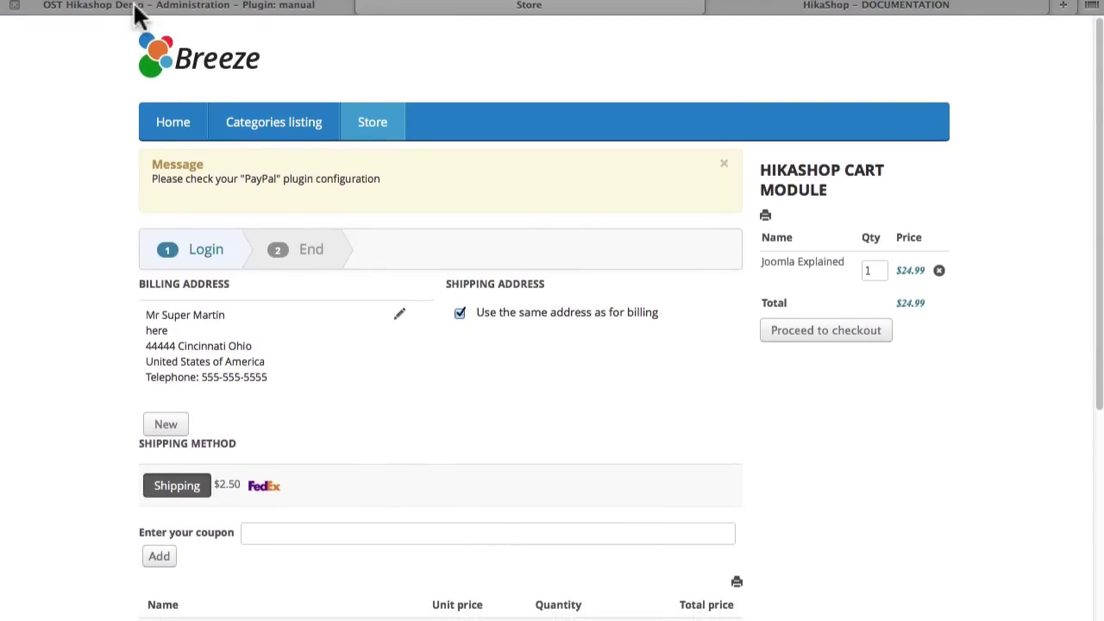
{"action": "left_click", "coordinate": [136, 7]}
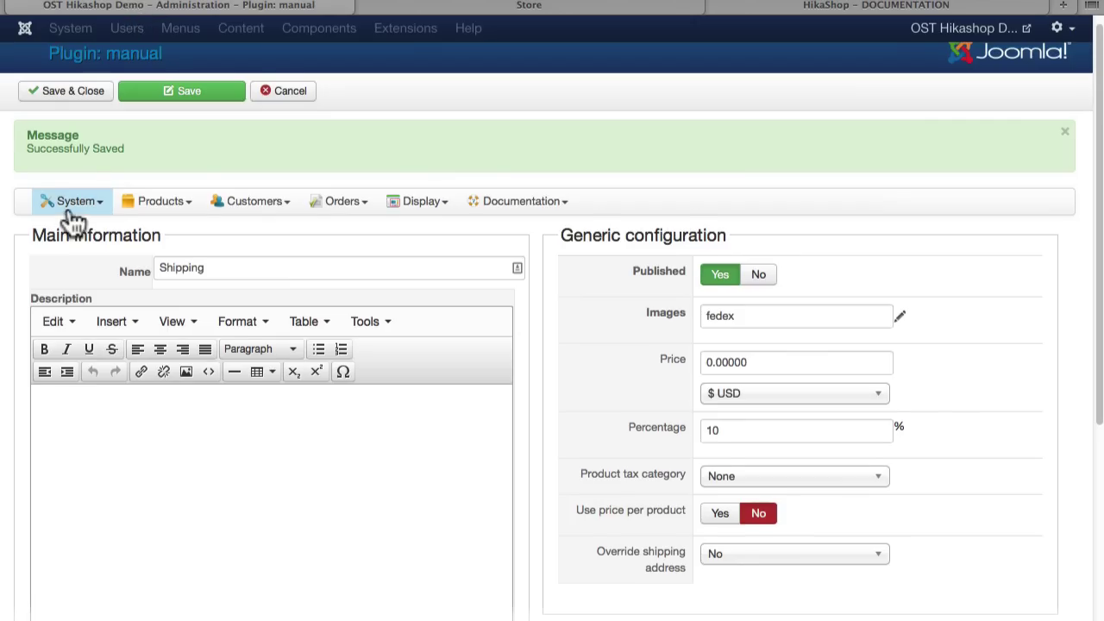